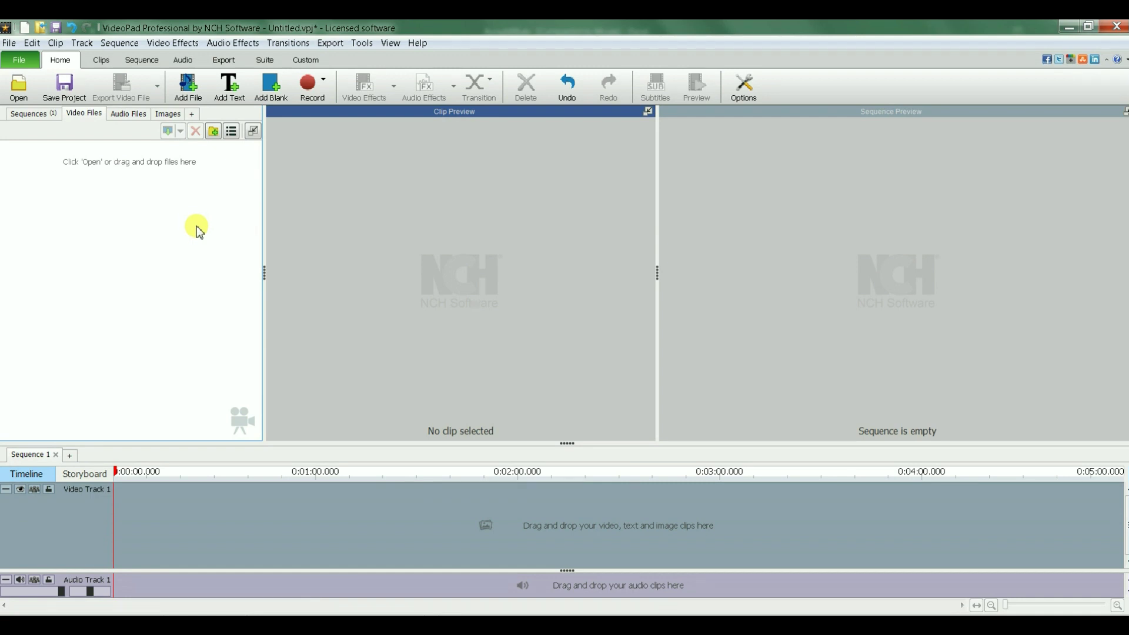
Step: Import the chickens stock video into the project through Add File(s)
{"action": "left_click", "coordinate": [56, 43]}
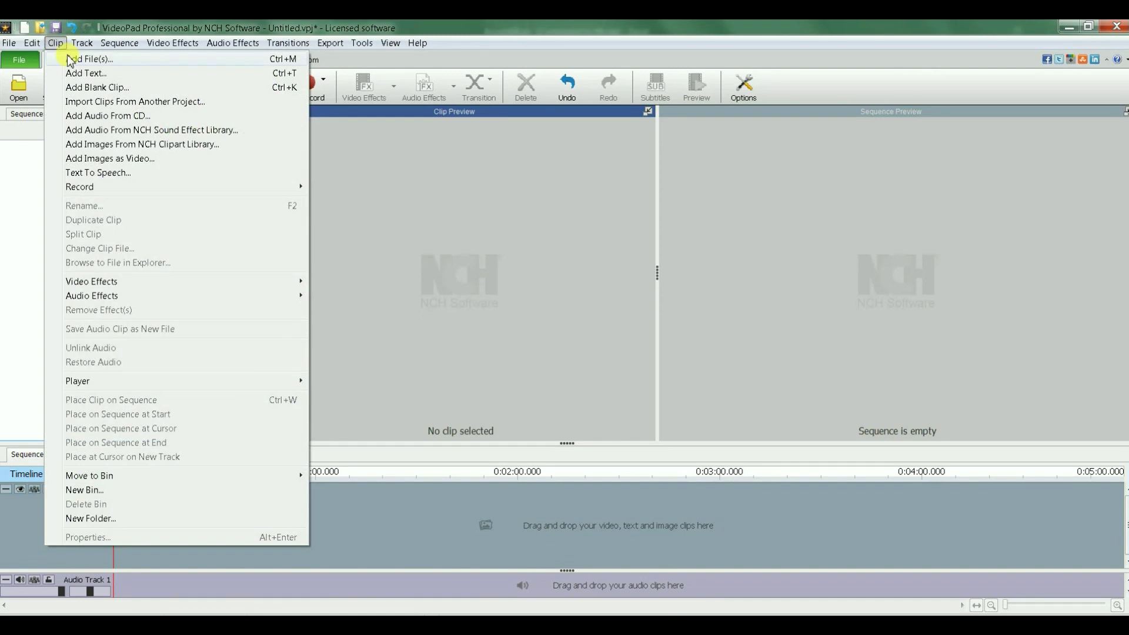
{"action": "left_click", "coordinate": [70, 59]}
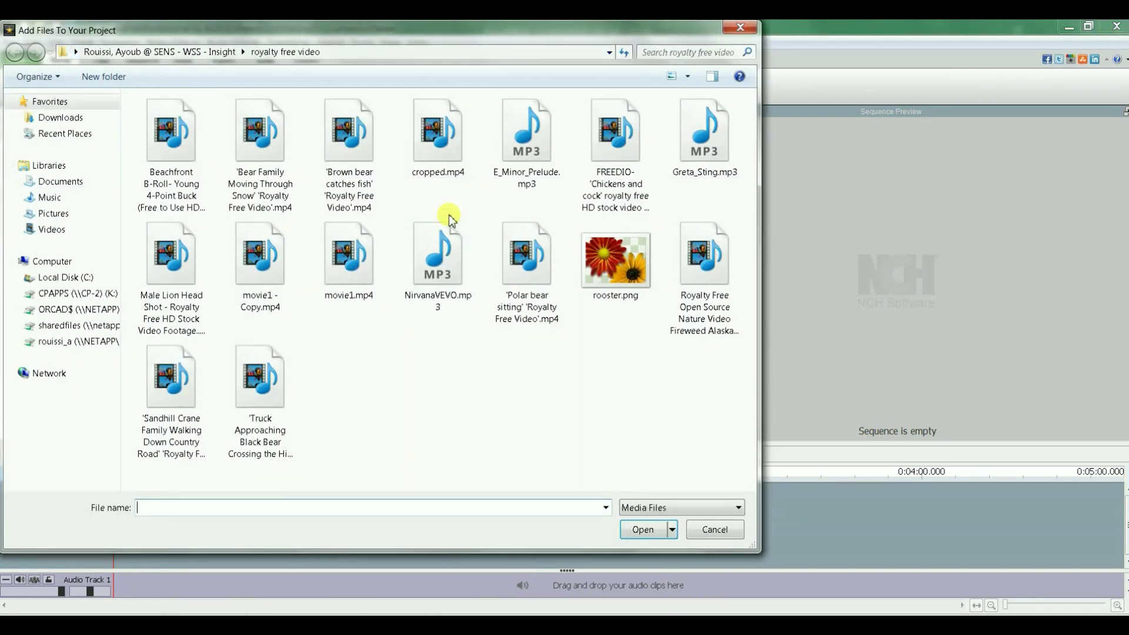
{"action": "double_click", "coordinate": [598, 156]}
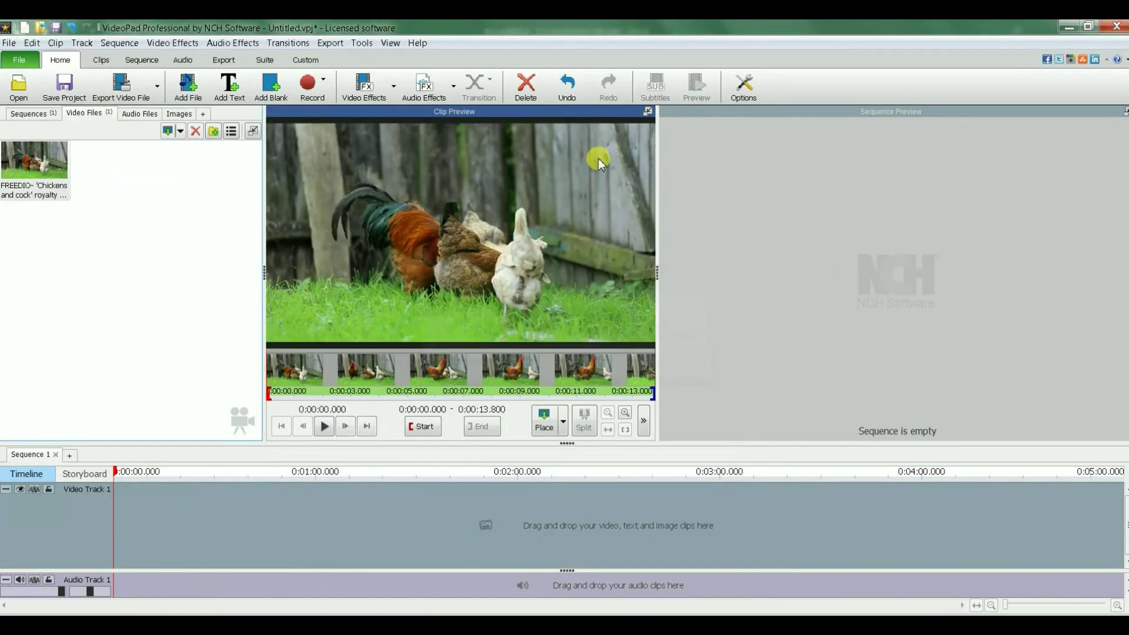
Step: Import the rooster.png image into the project
{"action": "left_click", "coordinate": [56, 45]}
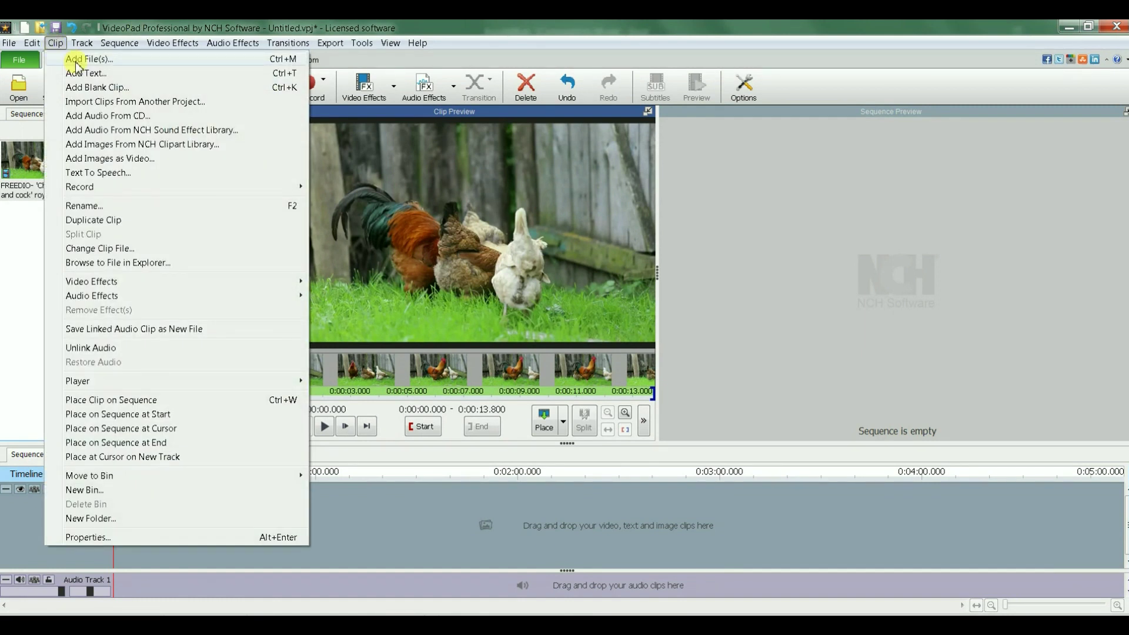
{"action": "left_click", "coordinate": [76, 63]}
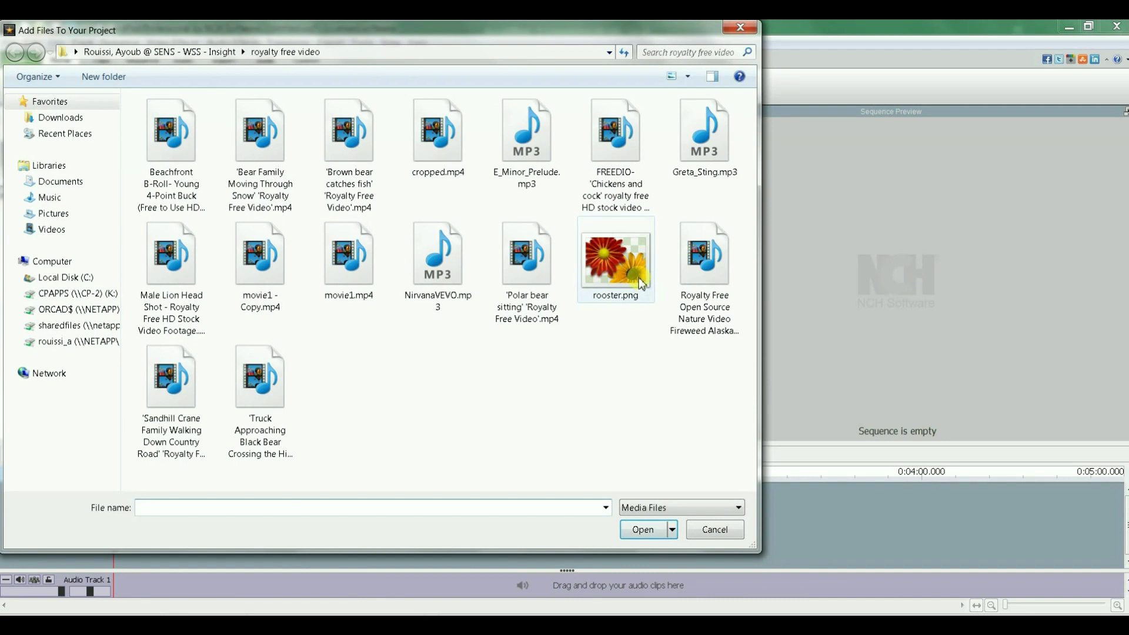
{"action": "double_click", "coordinate": [641, 283]}
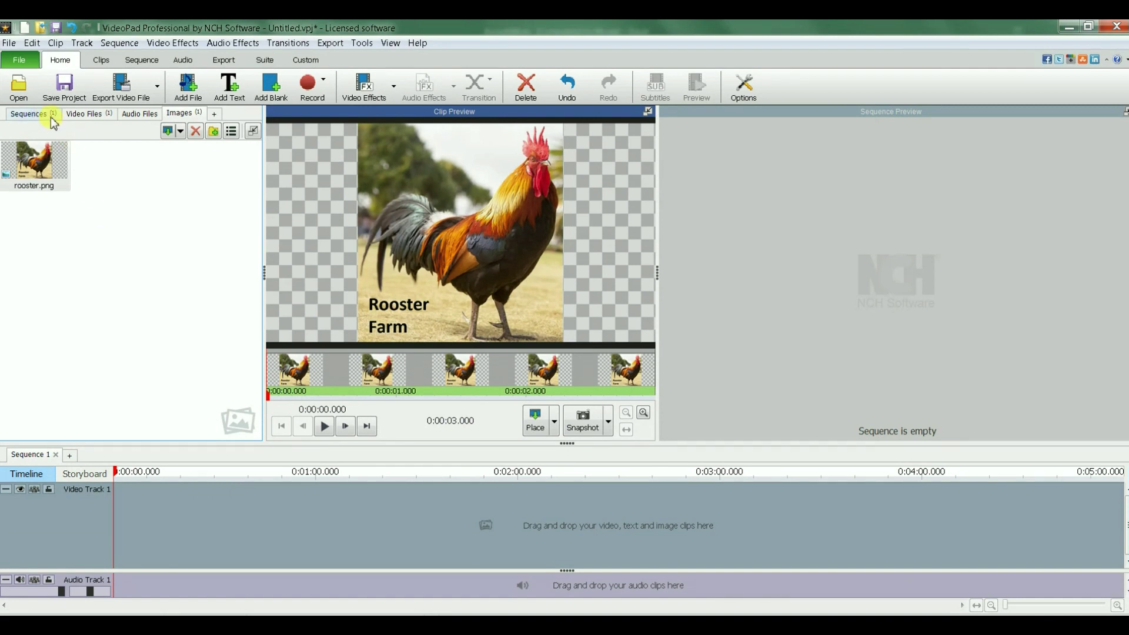
Step: Place the chickens clip from the Video Files bin onto Video Track 1
{"action": "left_click", "coordinate": [88, 114]}
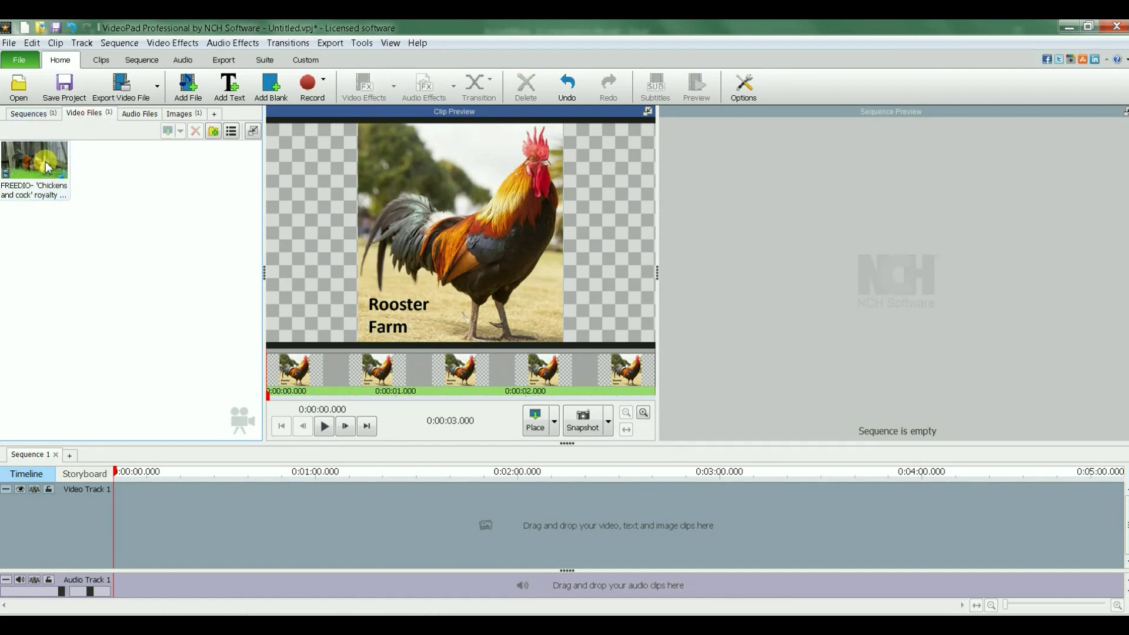
{"action": "left_click", "coordinate": [47, 167]}
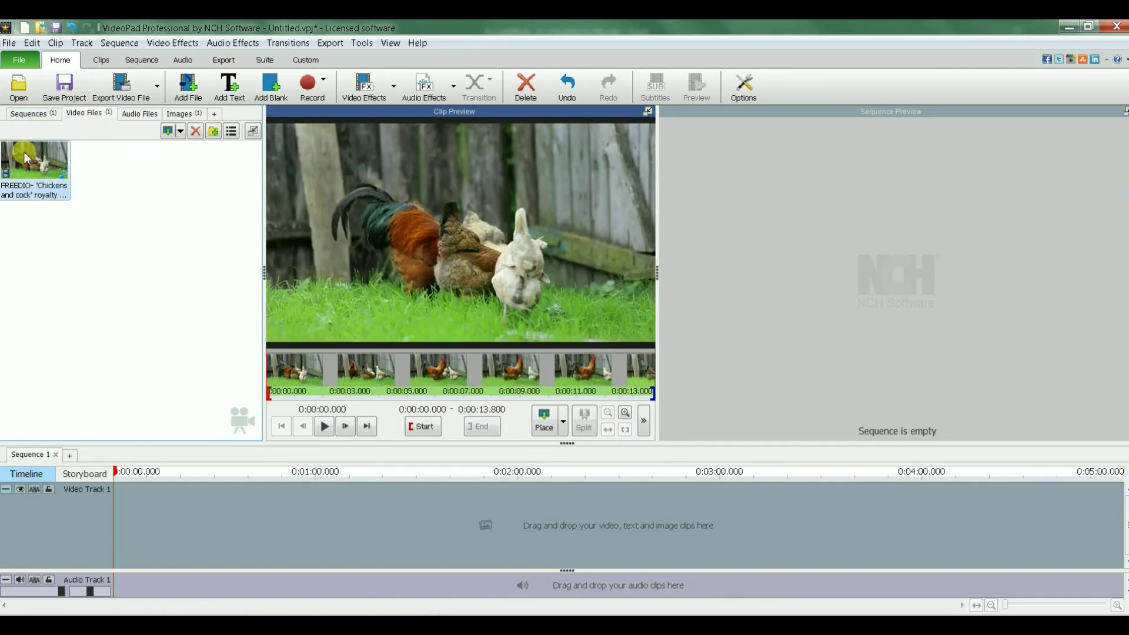
{"action": "left_click_drag", "start_coordinate": [33, 171], "coordinate": [137, 497]}
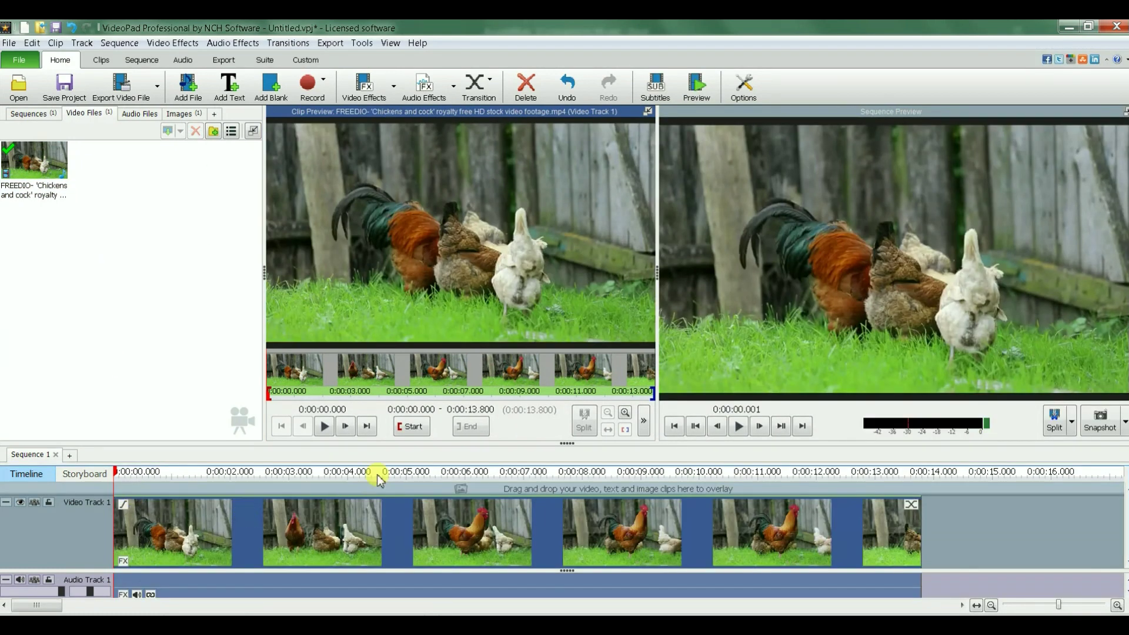
Step: Play and pause the chickens clip in Clip Preview, then show the Images bin
{"action": "left_click", "coordinate": [325, 427]}
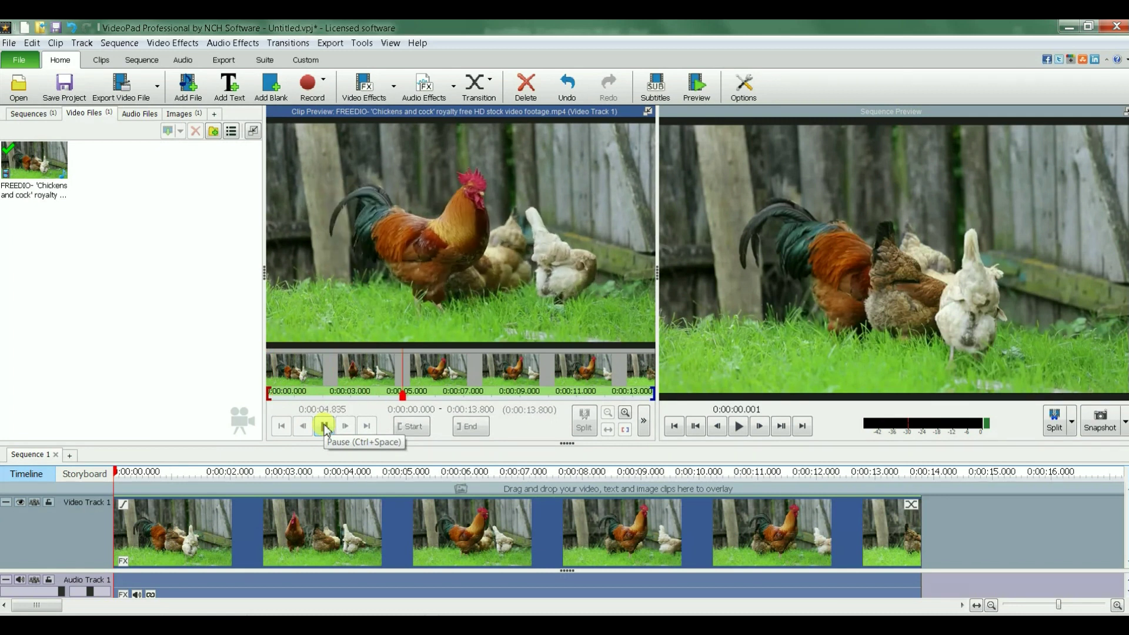
{"action": "left_click", "coordinate": [325, 427]}
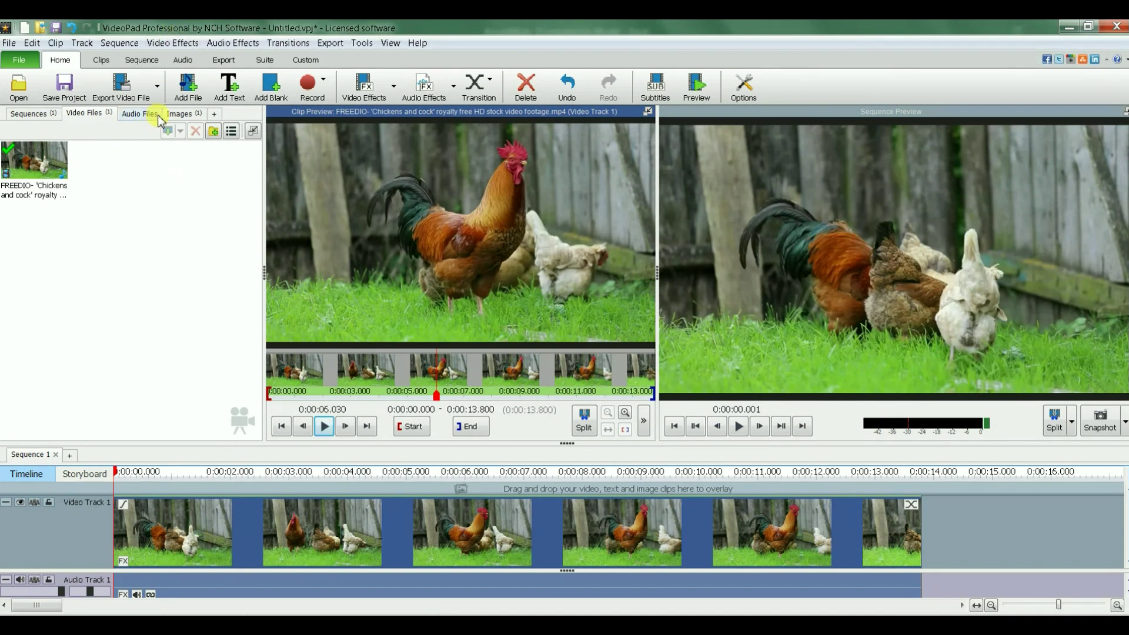
{"action": "left_click", "coordinate": [181, 115]}
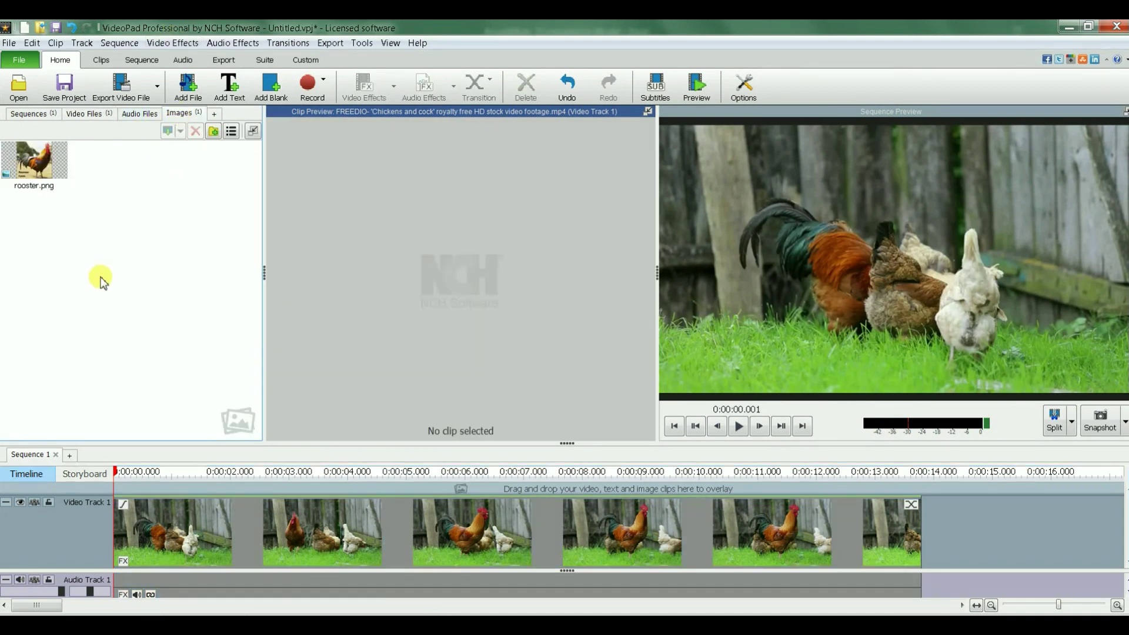
Step: Place rooster.png on a new Video Track 2, aligned at 0:00 and stretched to the video's end
{"action": "left_click", "coordinate": [41, 167]}
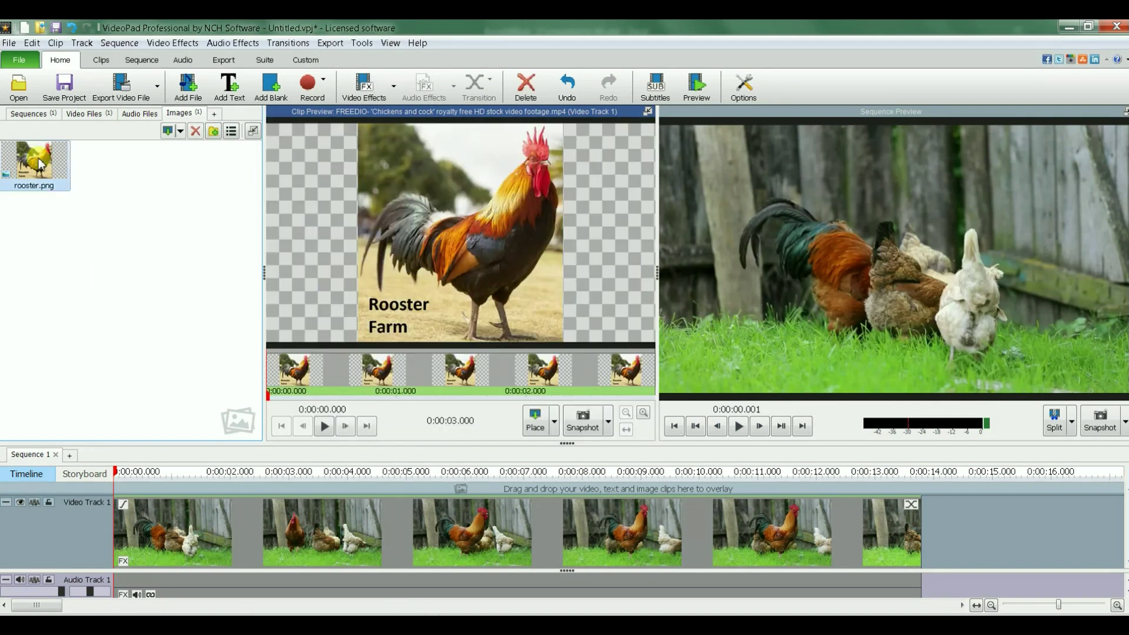
{"action": "left_click_drag", "start_coordinate": [41, 167], "coordinate": [124, 492]}
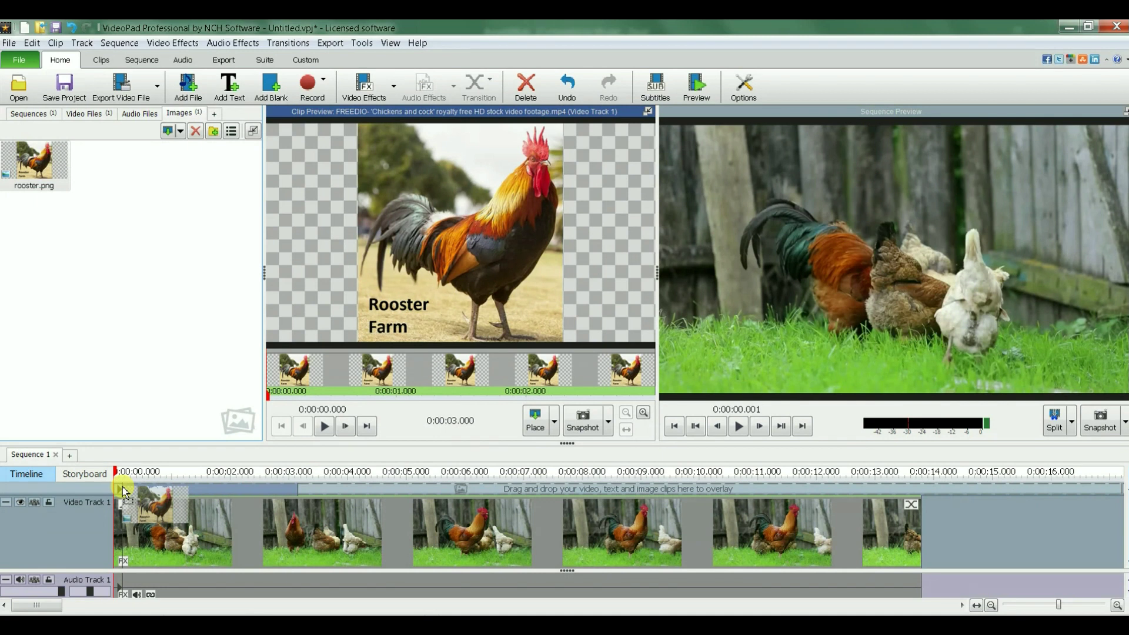
{"action": "left_click_drag", "start_coordinate": [124, 491], "coordinate": [125, 492]}
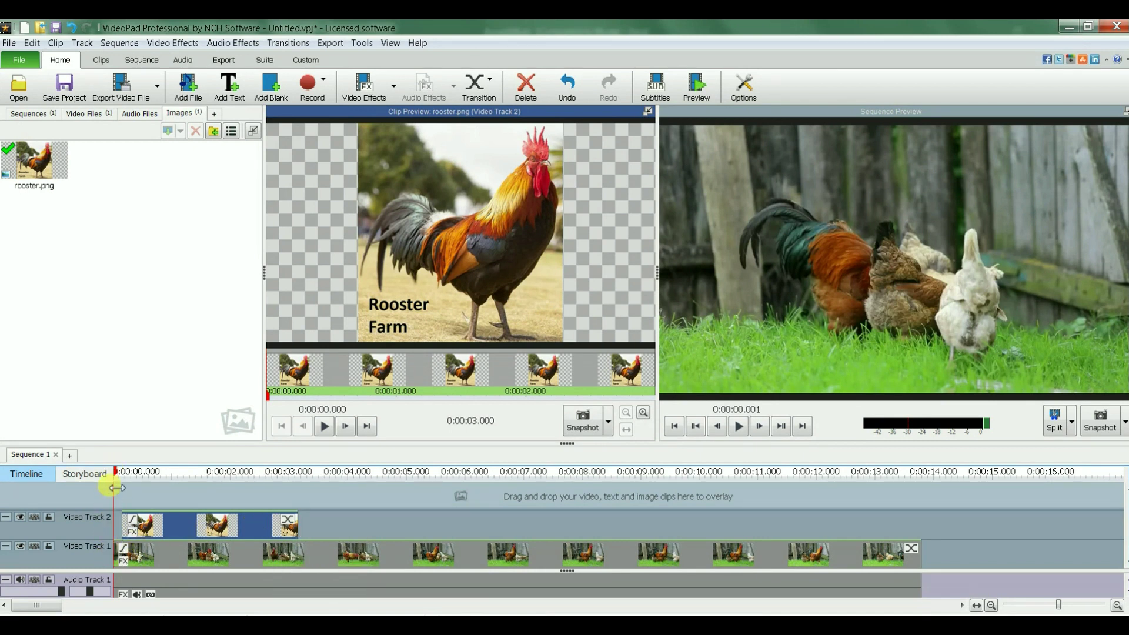
{"action": "left_click_drag", "start_coordinate": [180, 519], "coordinate": [172, 517]}
{"action": "left_click_drag", "start_coordinate": [283, 528], "coordinate": [915, 483]}
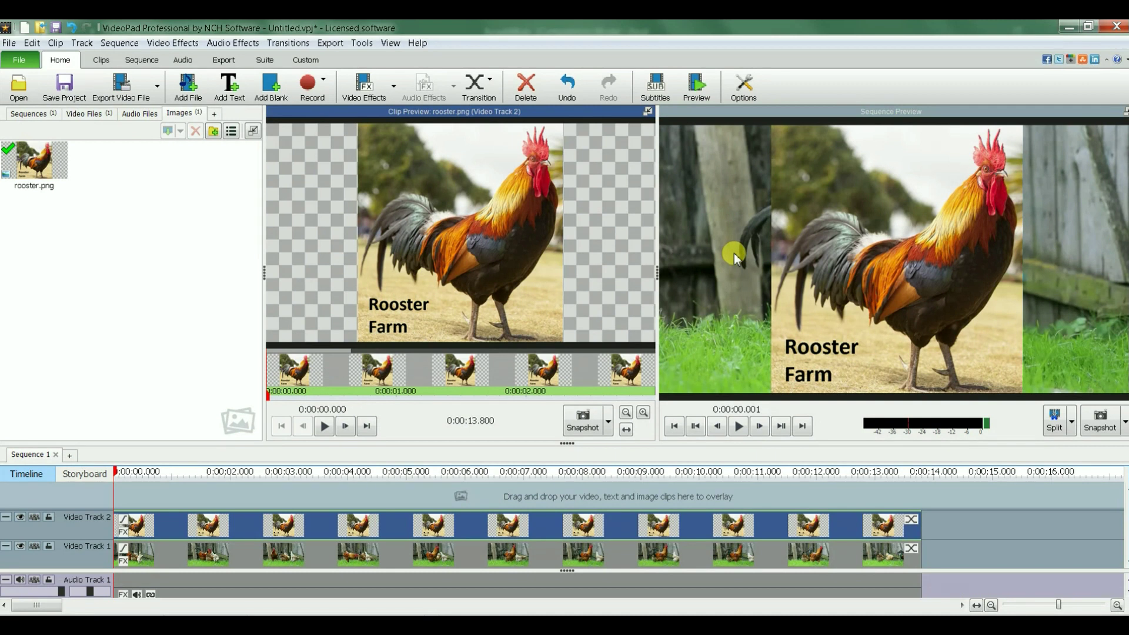
{"action": "left_click", "coordinate": [738, 427]}
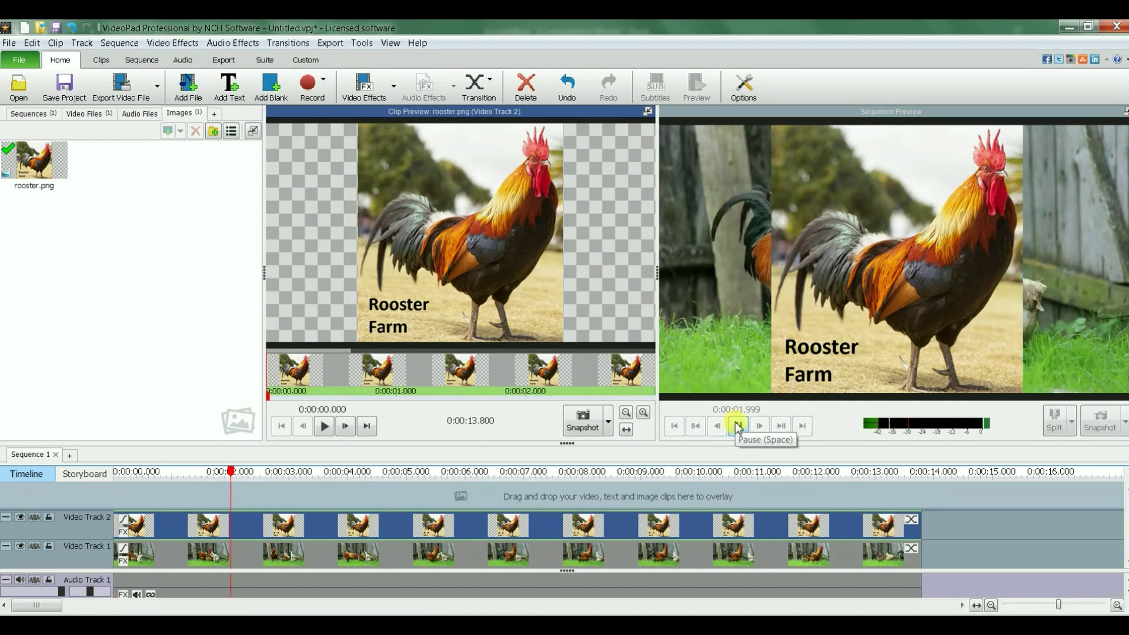
{"action": "left_click", "coordinate": [738, 426]}
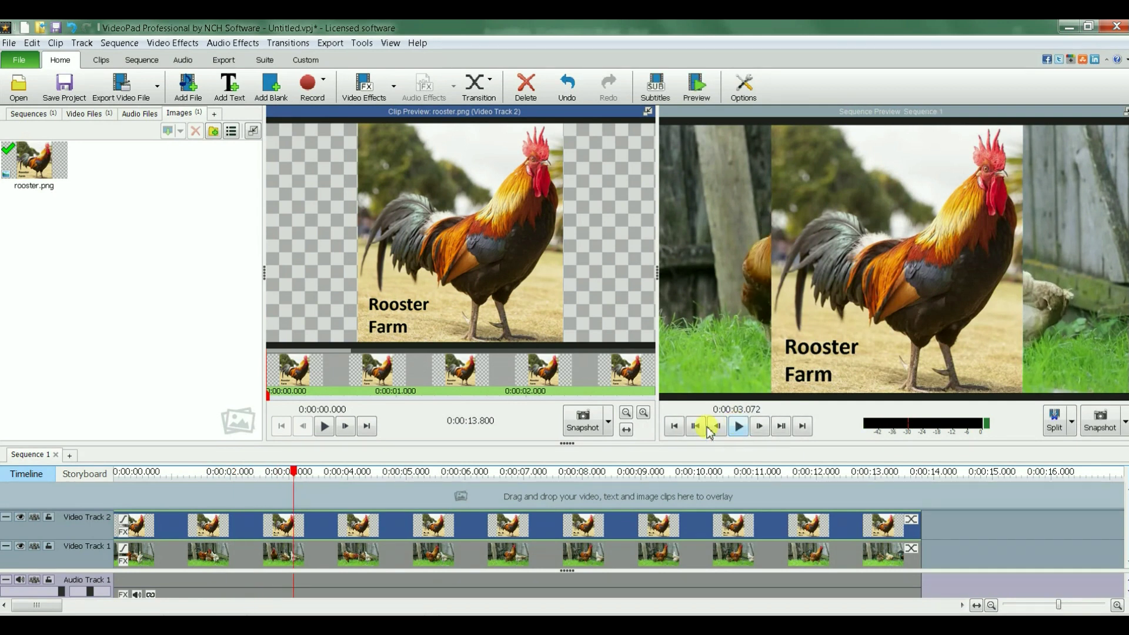
{"action": "left_click", "coordinate": [675, 427]}
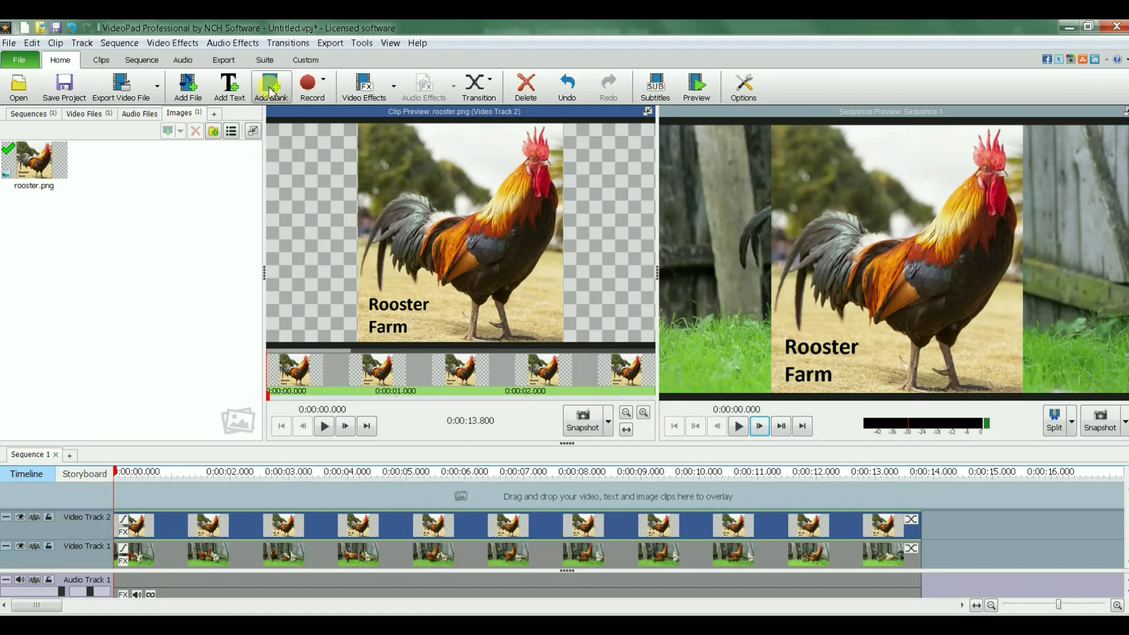
{"action": "left_click", "coordinate": [185, 47]}
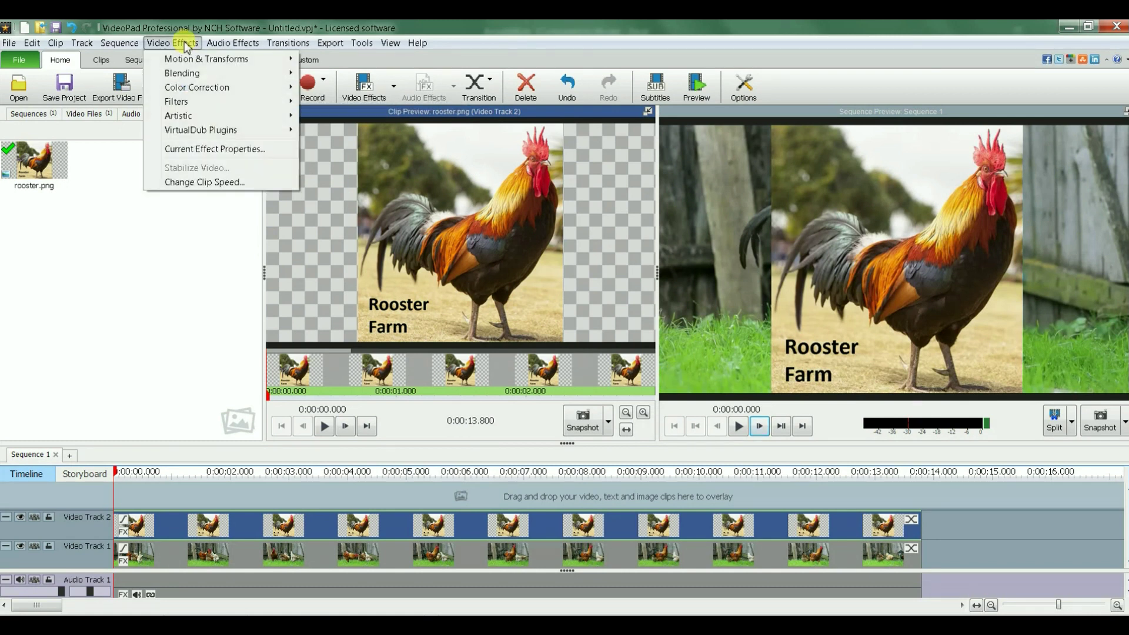
Step: Add a Scale effect to the rooster clip and lower both scales to about 0.30
{"action": "mouse_move", "coordinate": [202, 60]}
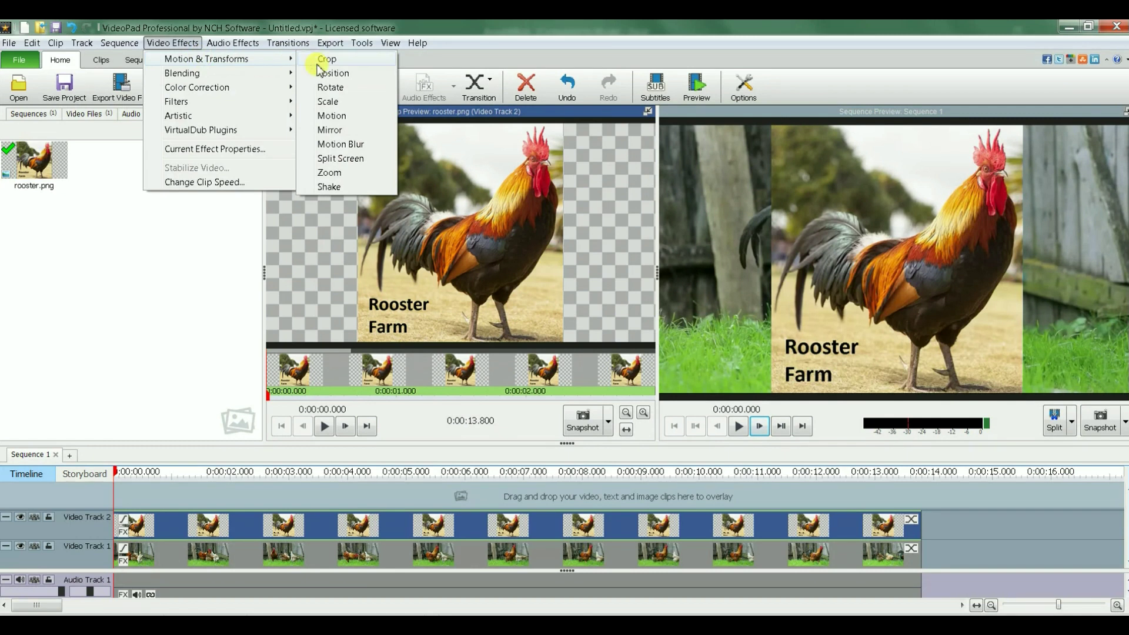
{"action": "left_click", "coordinate": [356, 104]}
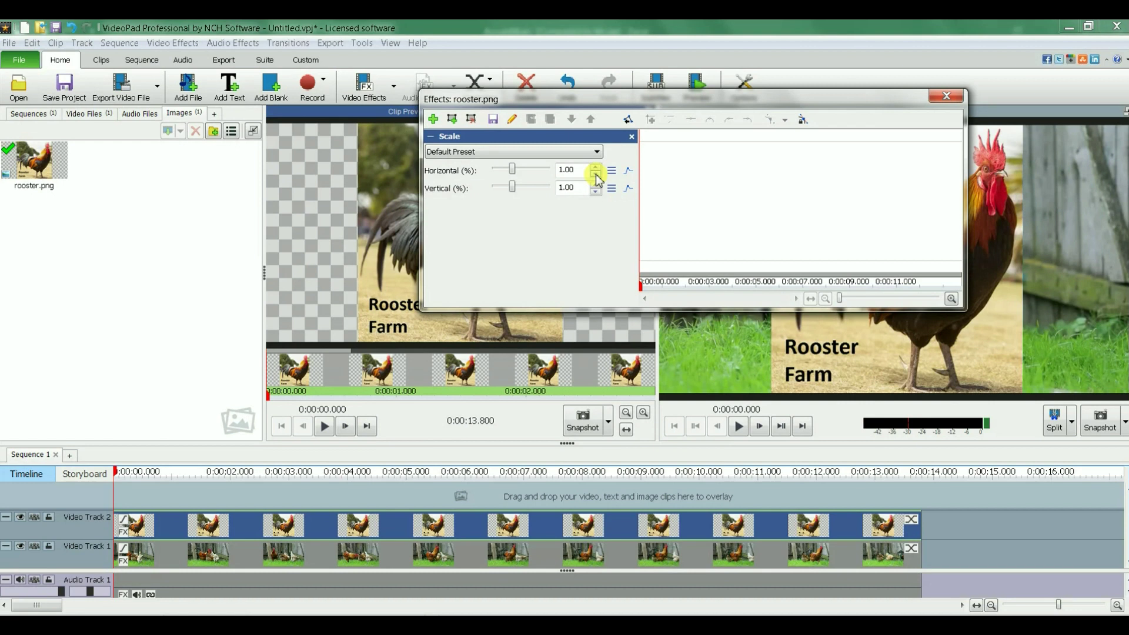
{"action": "left_click", "coordinate": [596, 176]}
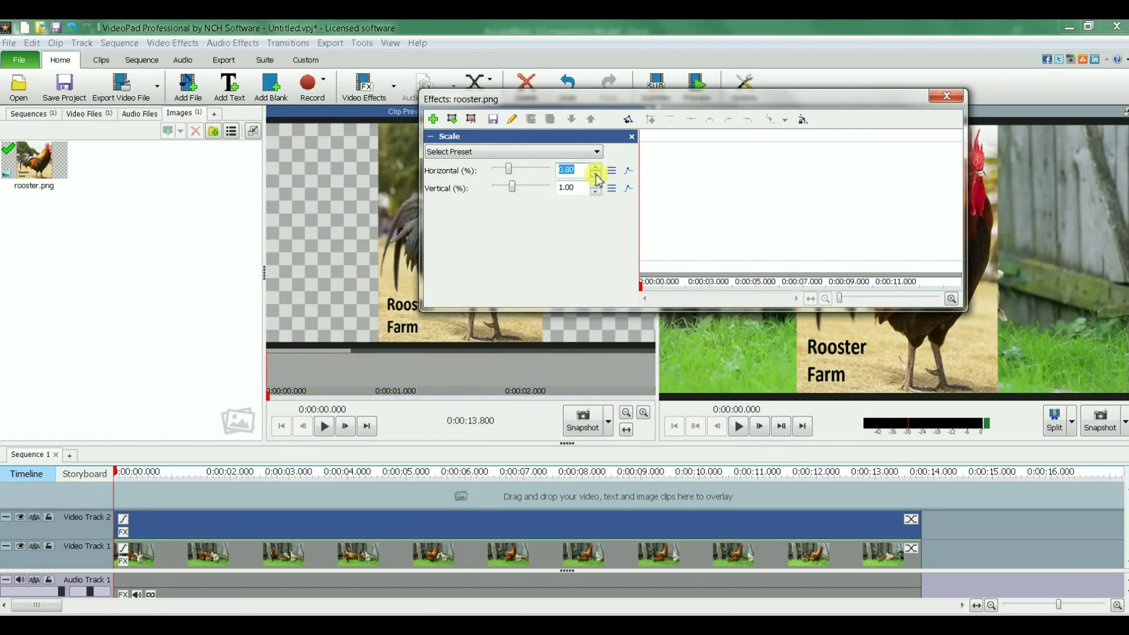
{"action": "left_click", "coordinate": [596, 176]}
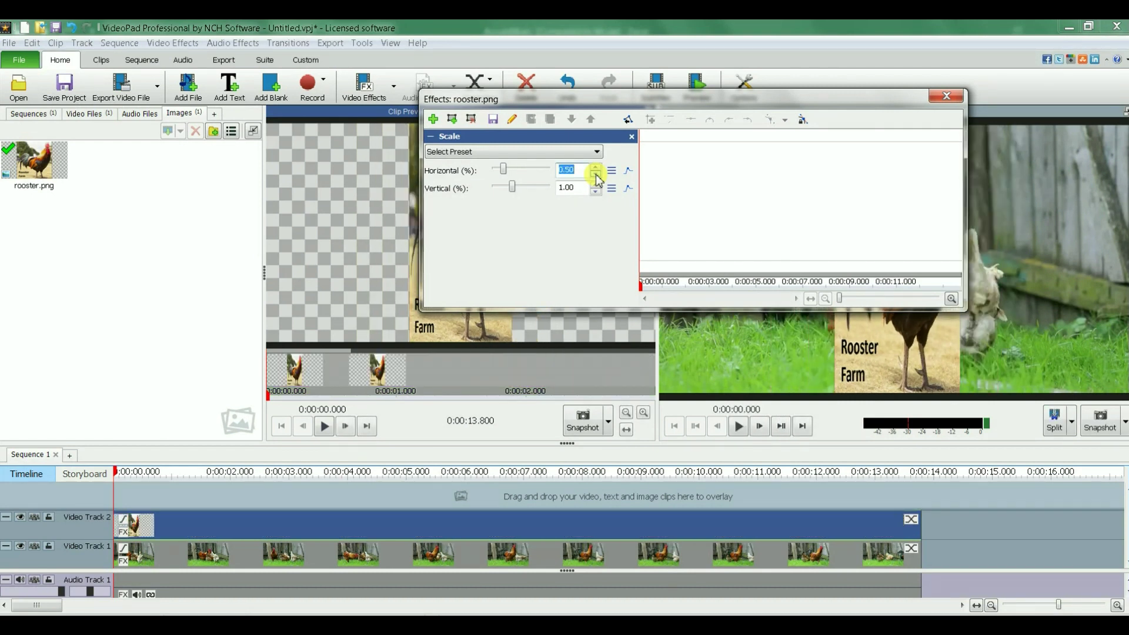
{"action": "left_click", "coordinate": [596, 176]}
{"action": "left_click", "coordinate": [597, 177]}
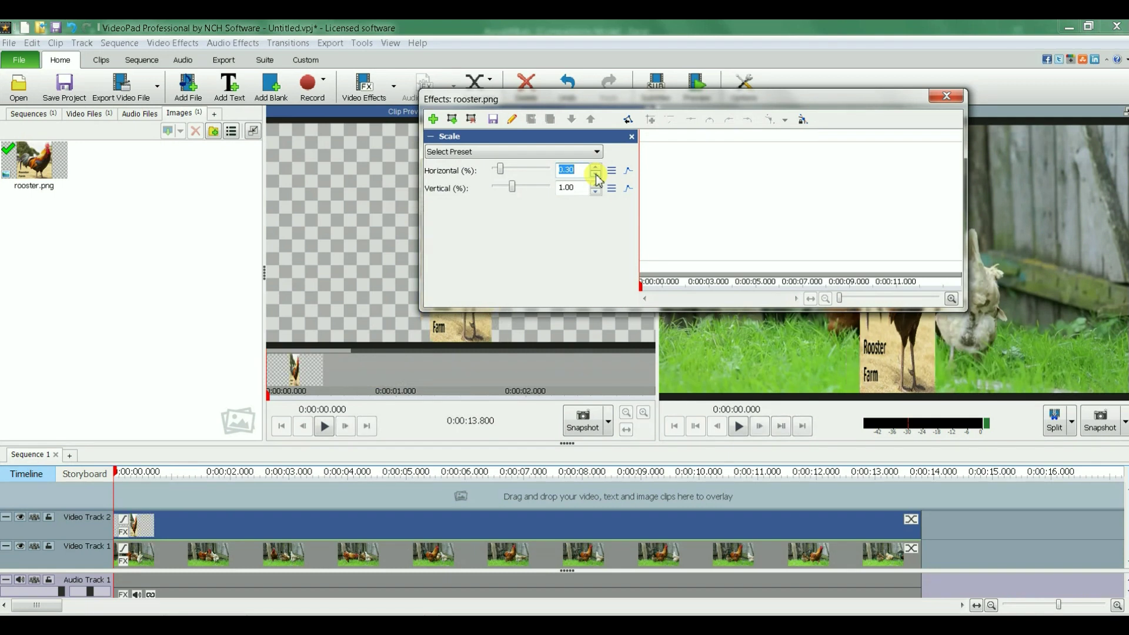
{"action": "left_click", "coordinate": [596, 191]}
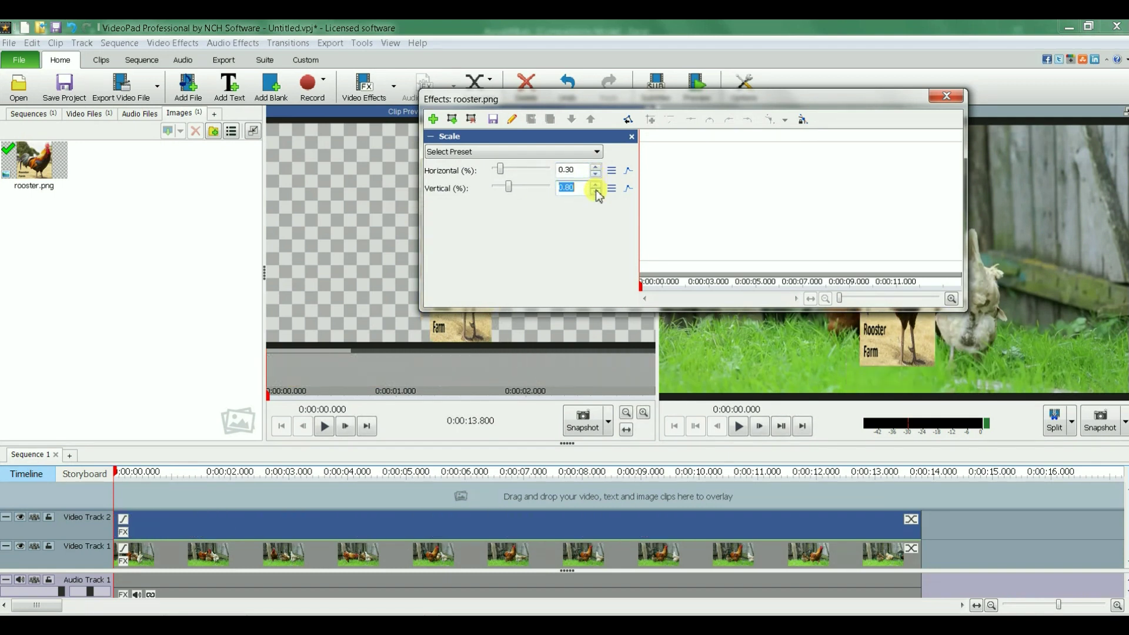
{"action": "left_click", "coordinate": [596, 191]}
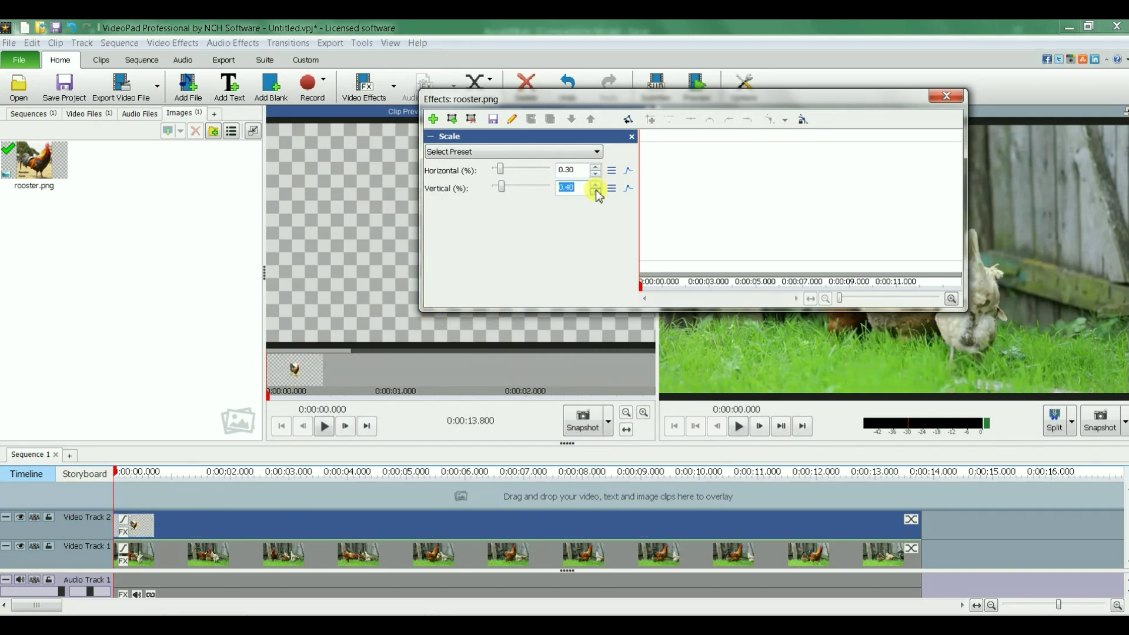
{"action": "left_click", "coordinate": [596, 191]}
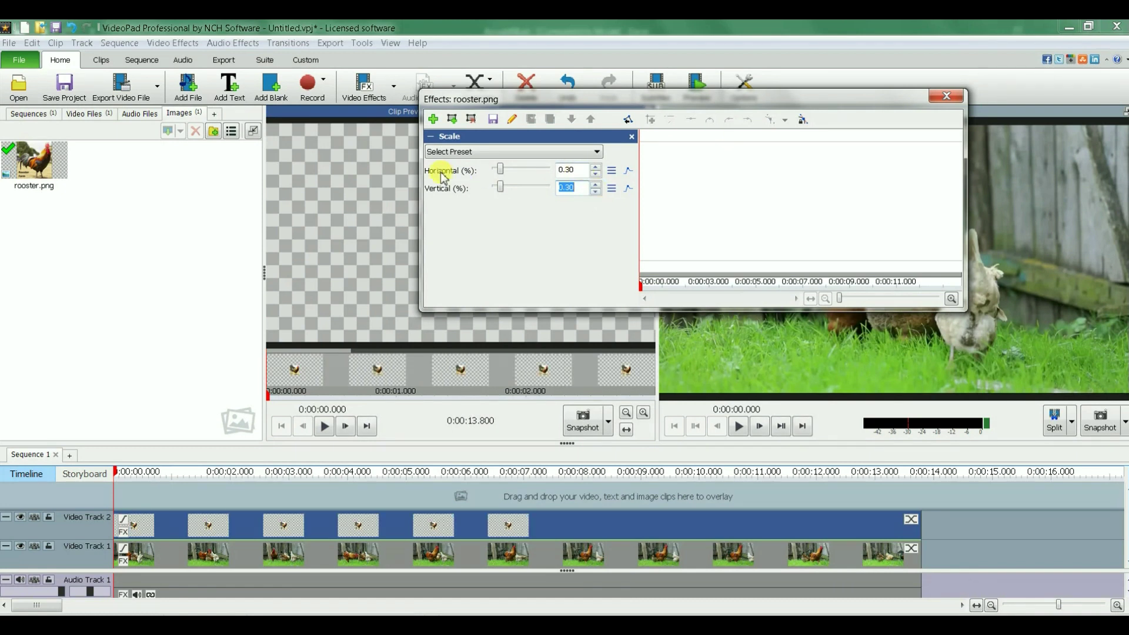
{"action": "left_click_drag", "start_coordinate": [647, 97], "coordinate": [409, 85]}
{"action": "left_click", "coordinate": [772, 294]}
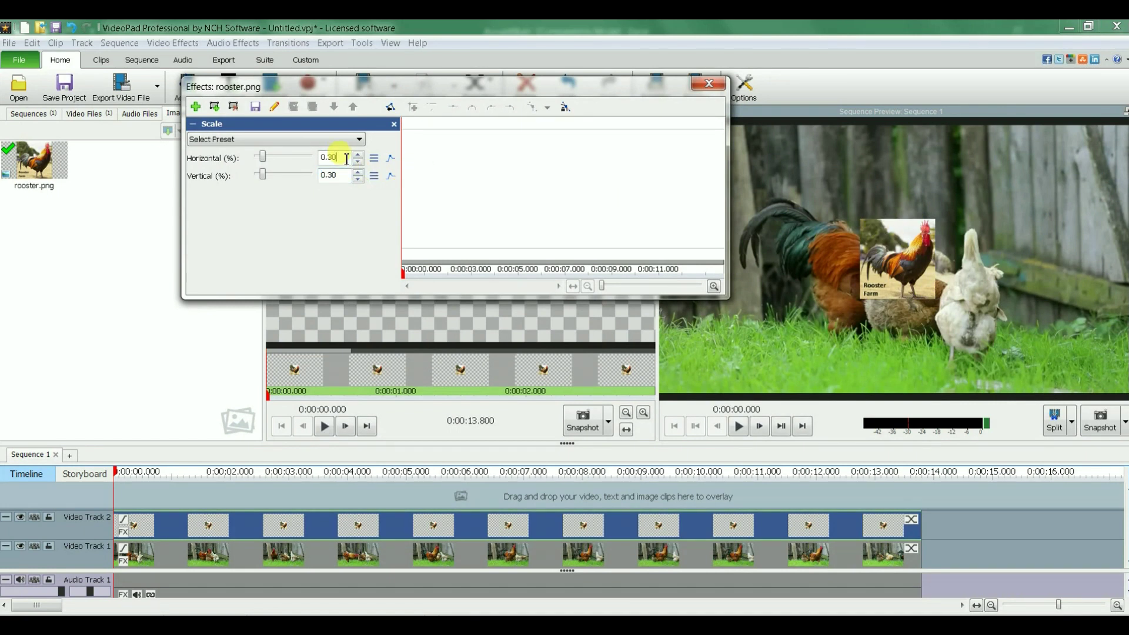
Step: Set horizontal and vertical scale to exactly 0.25 and close the effect settings
{"action": "double_click", "coordinate": [346, 159]}
{"action": "type", "text": "0.25"}
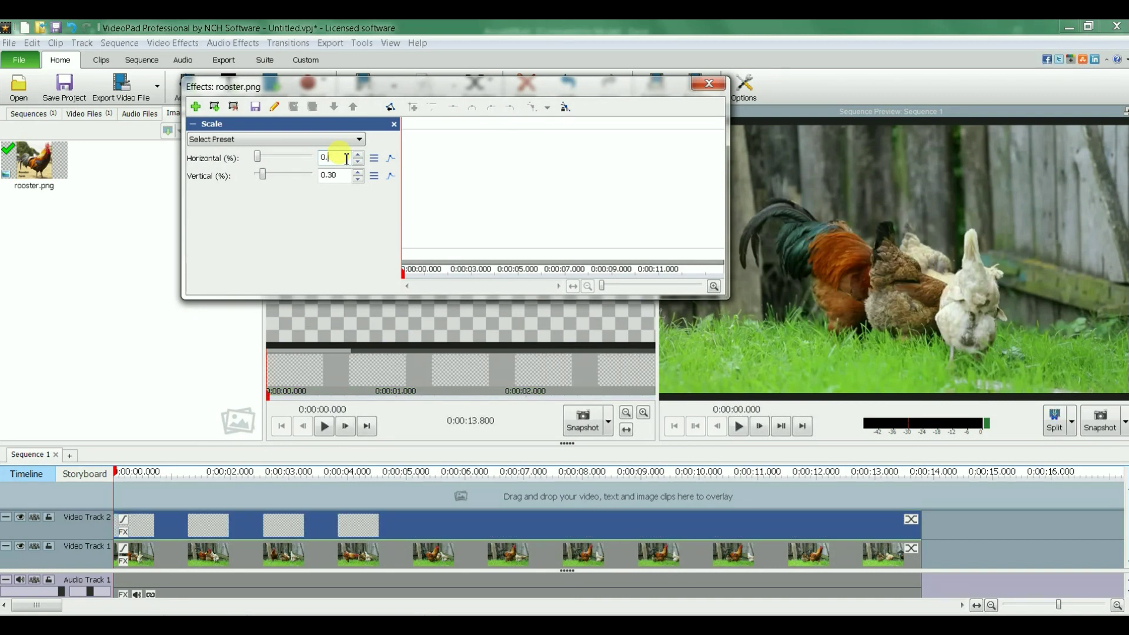
{"action": "left_click", "coordinate": [342, 176]}
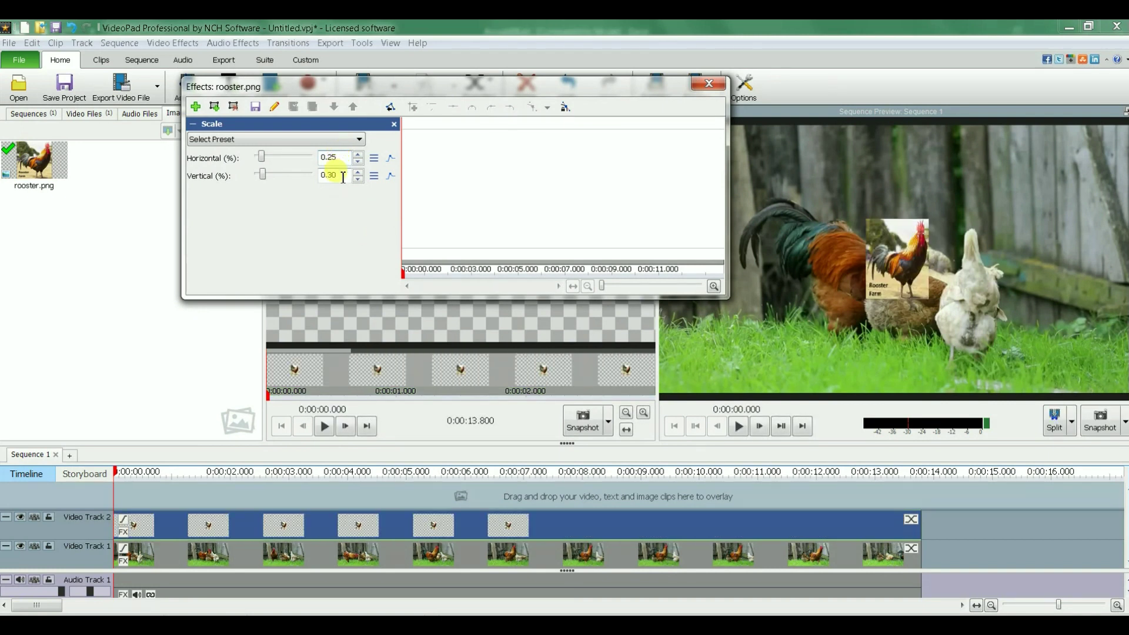
{"action": "double_click", "coordinate": [343, 176]}
{"action": "type", "text": "0.25"}
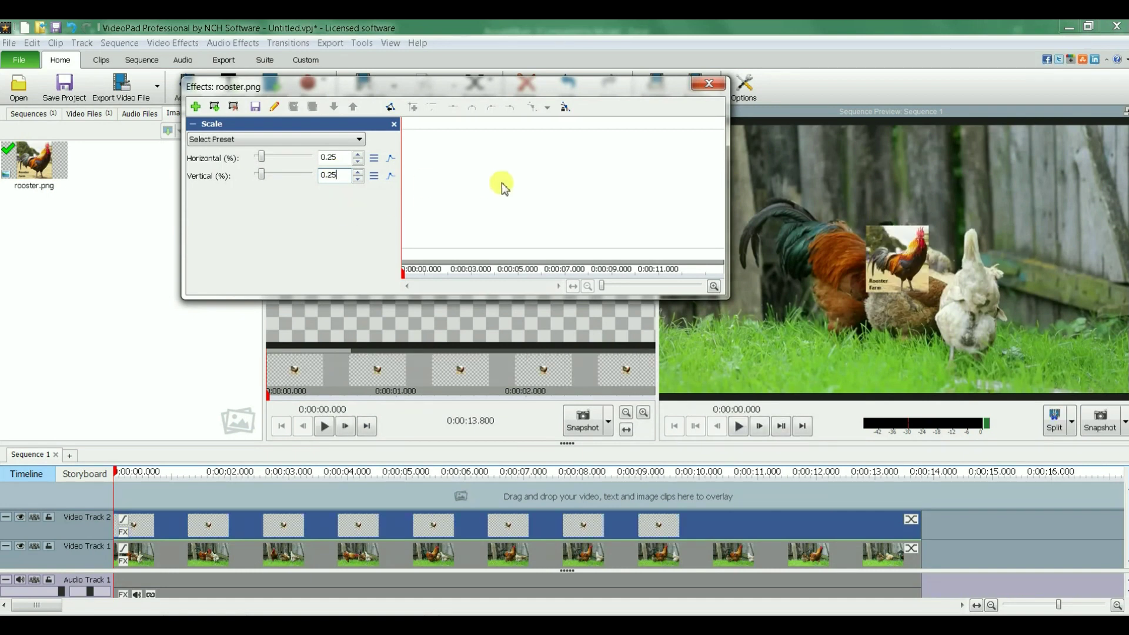
{"action": "left_click", "coordinate": [710, 84]}
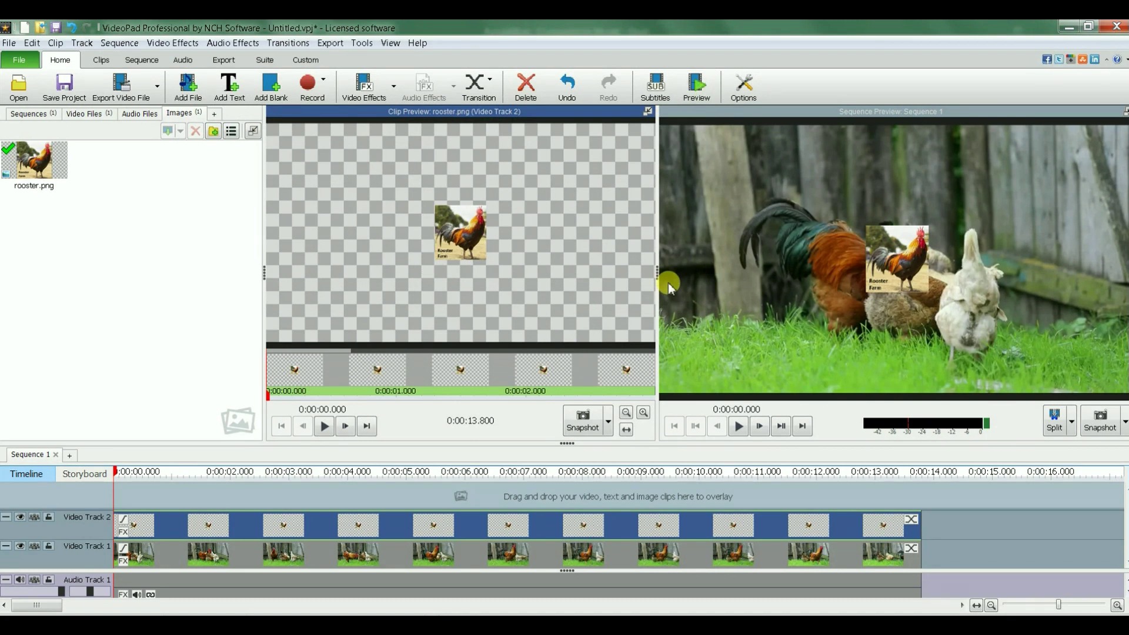
{"action": "left_click", "coordinate": [186, 46]}
{"action": "mouse_move", "coordinate": [194, 59]}
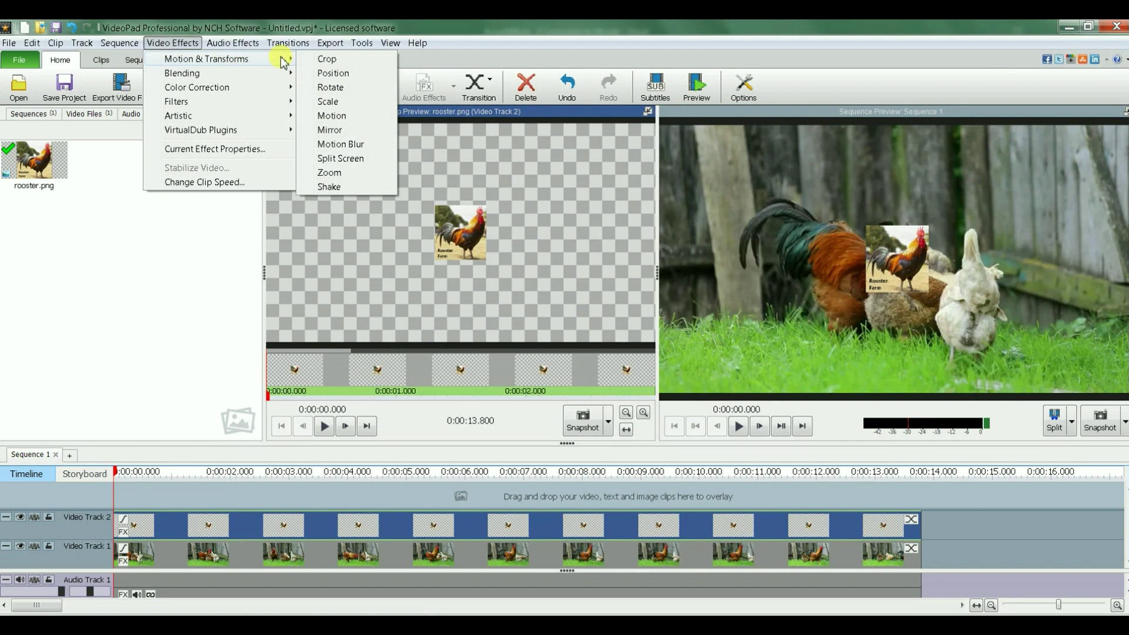
Step: Add a Position effect and drag the rooster to the lower-left corner (-42.99, 37.40)
{"action": "left_click", "coordinate": [369, 73]}
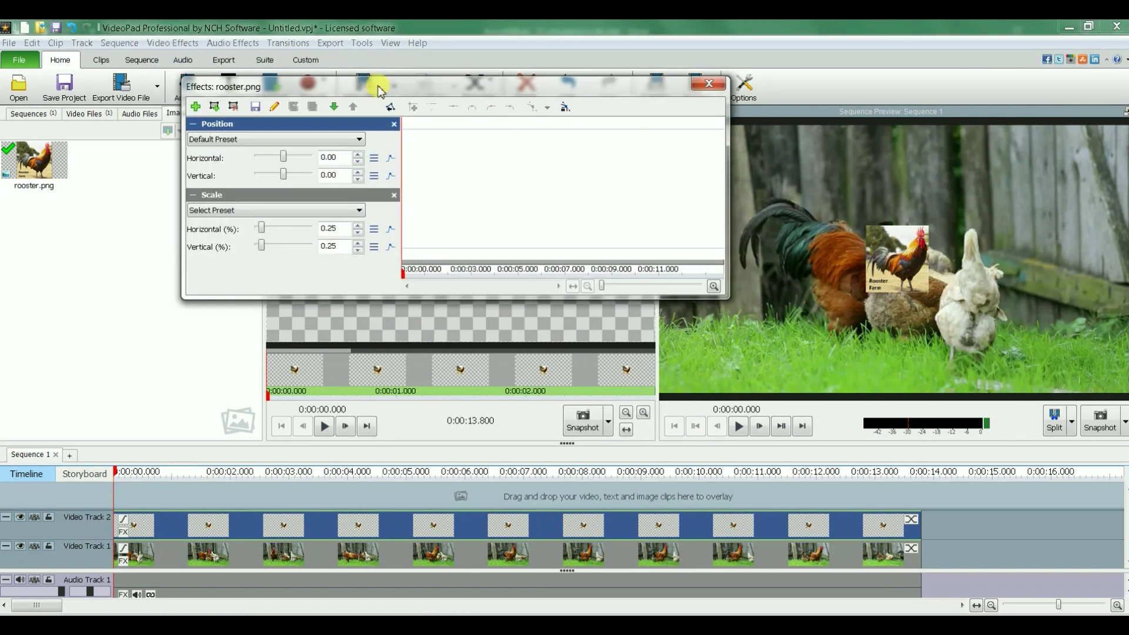
{"action": "left_click_drag", "start_coordinate": [380, 92], "coordinate": [606, 333]}
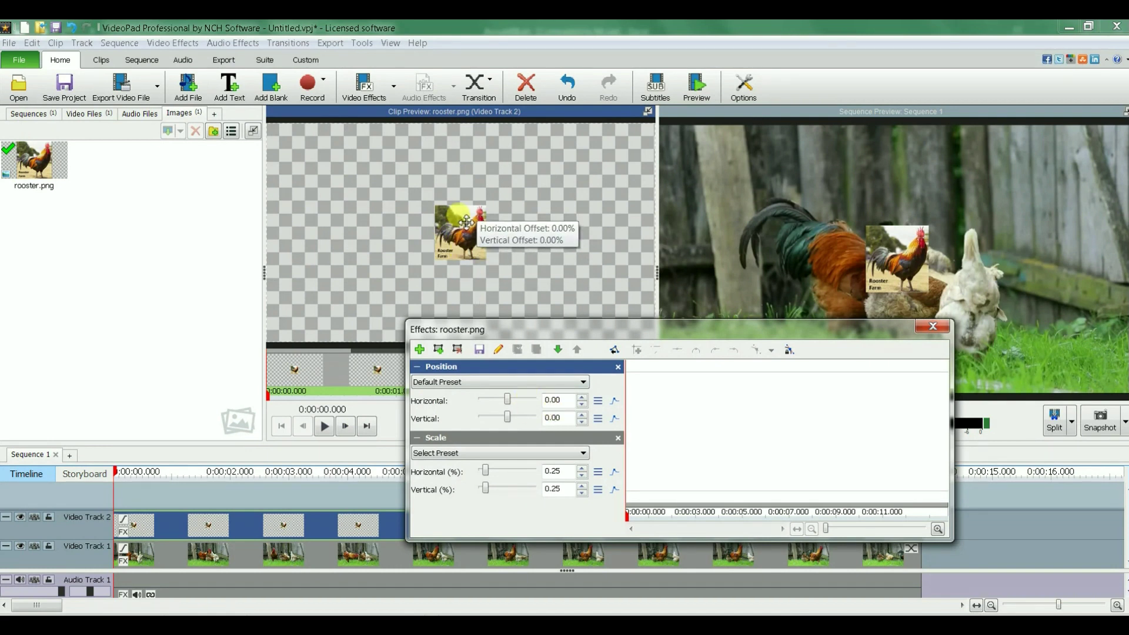
{"action": "left_click", "coordinate": [467, 222]}
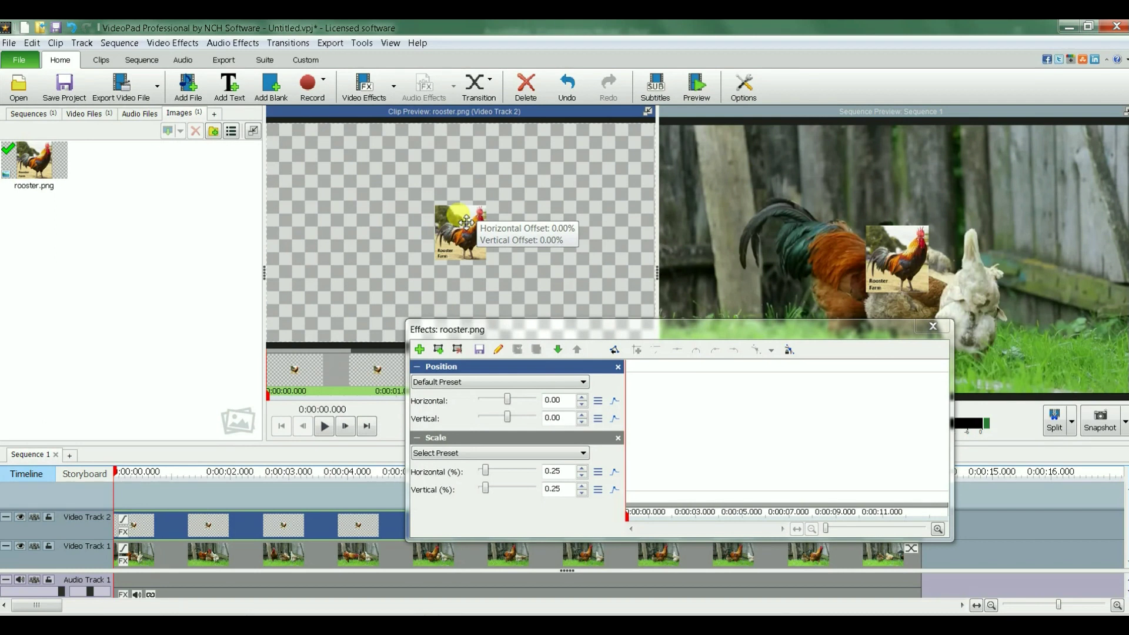
{"action": "left_click_drag", "start_coordinate": [467, 221], "coordinate": [299, 304]}
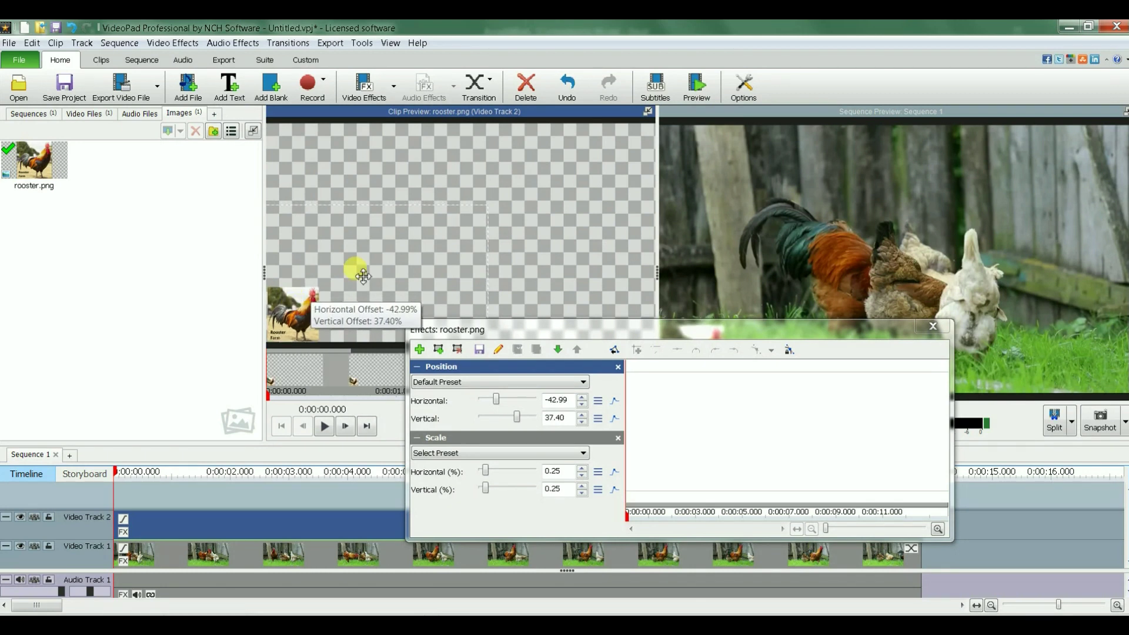
Step: Close the effect settings, play and pause the sequence, then return to 0:00:00.000
{"action": "left_click", "coordinate": [932, 326]}
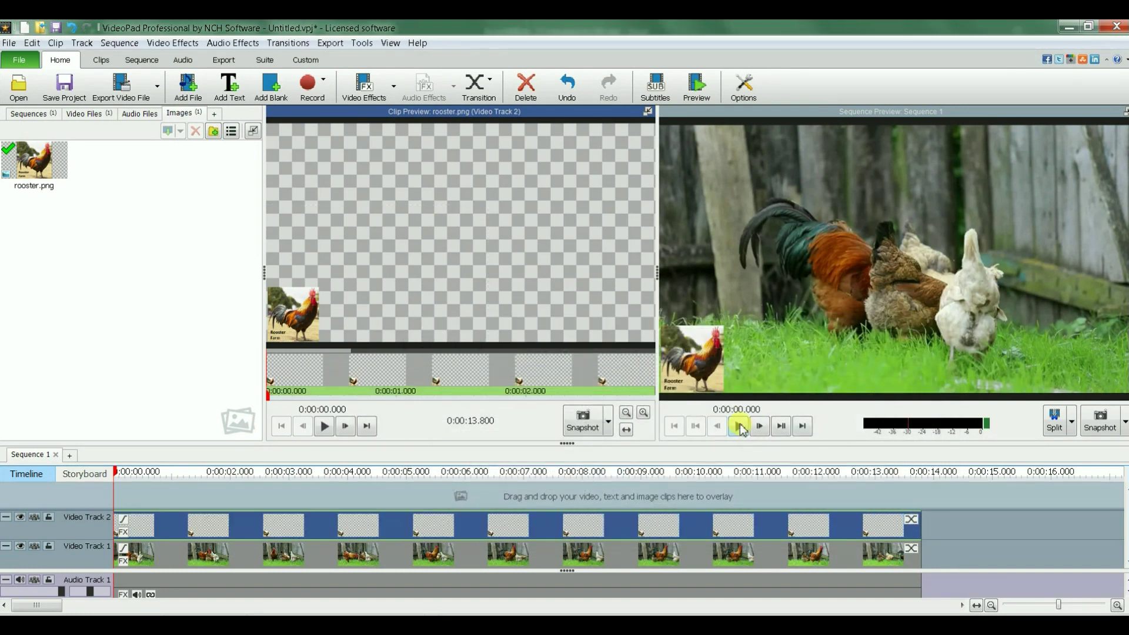
{"action": "left_click", "coordinate": [739, 428]}
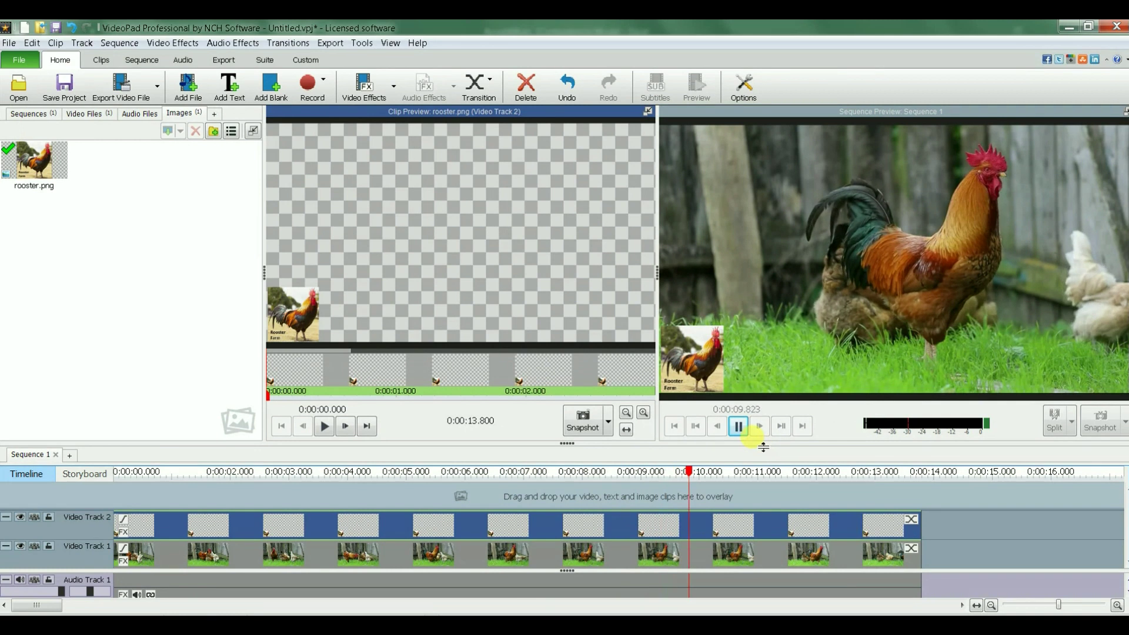
{"action": "left_click", "coordinate": [738, 426]}
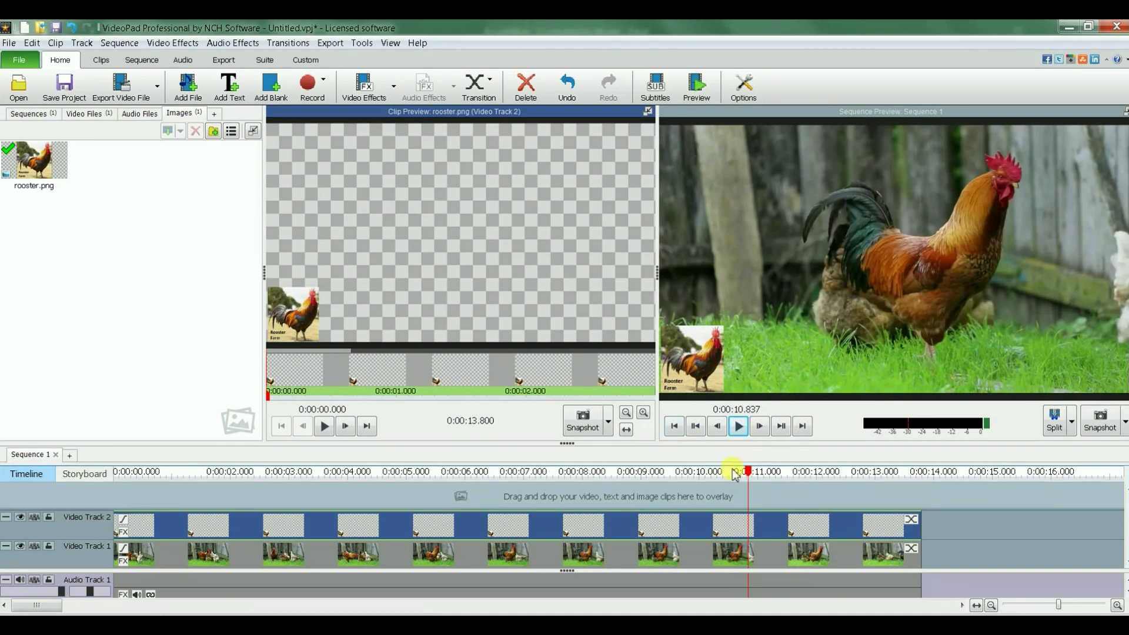
{"action": "left_click", "coordinate": [674, 427]}
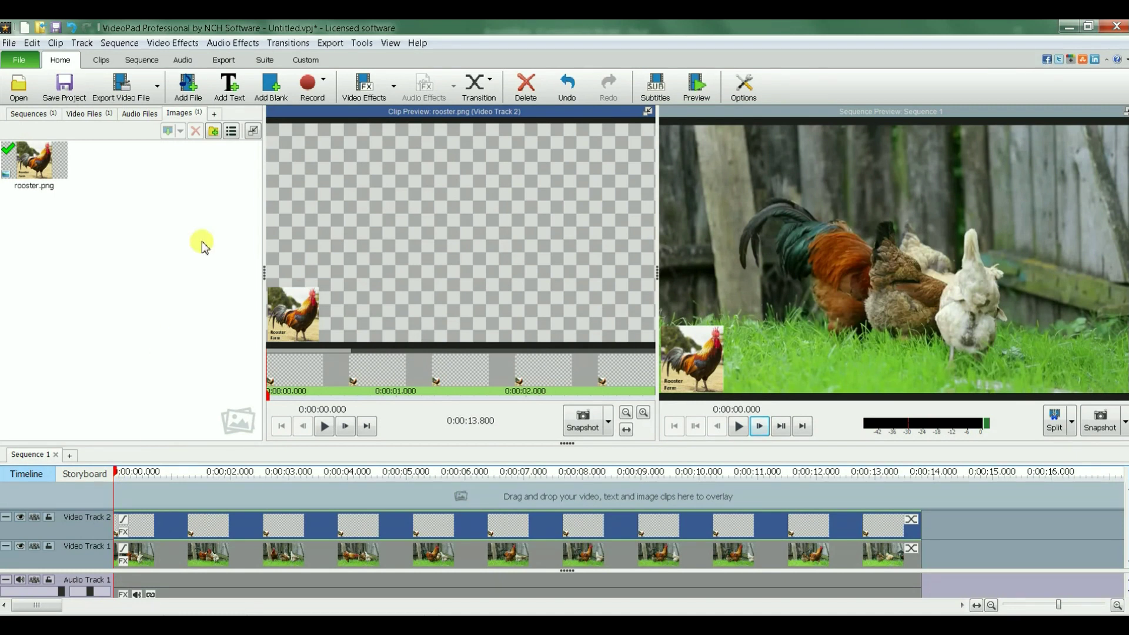
Step: Select the rooster clip on Video Track 2
{"action": "left_click", "coordinate": [188, 45]}
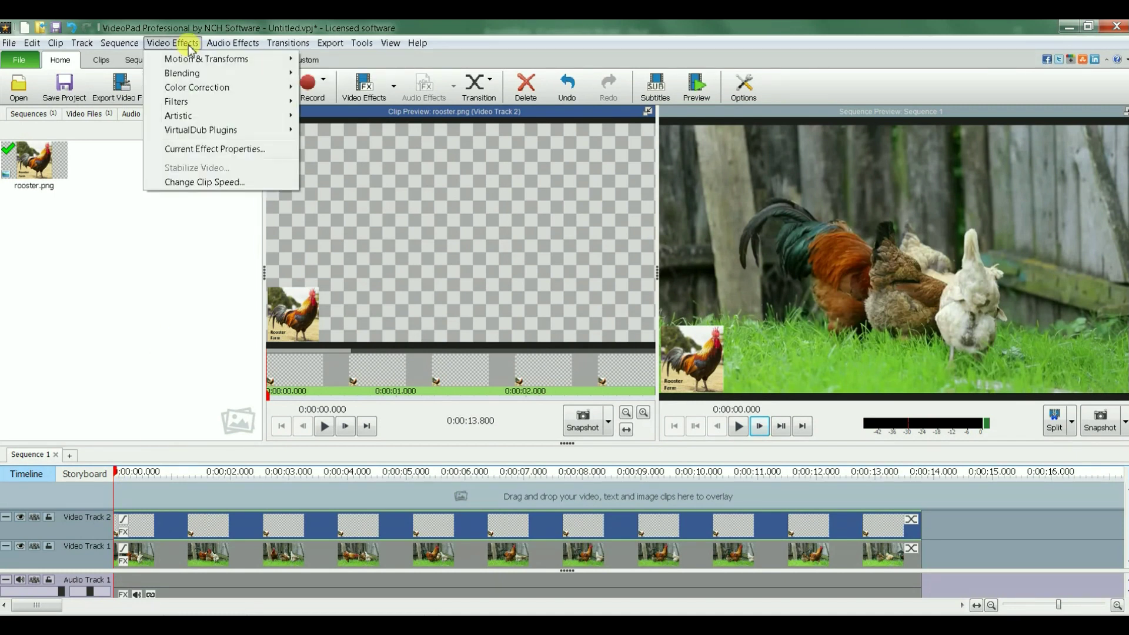
{"action": "mouse_move", "coordinate": [194, 64]}
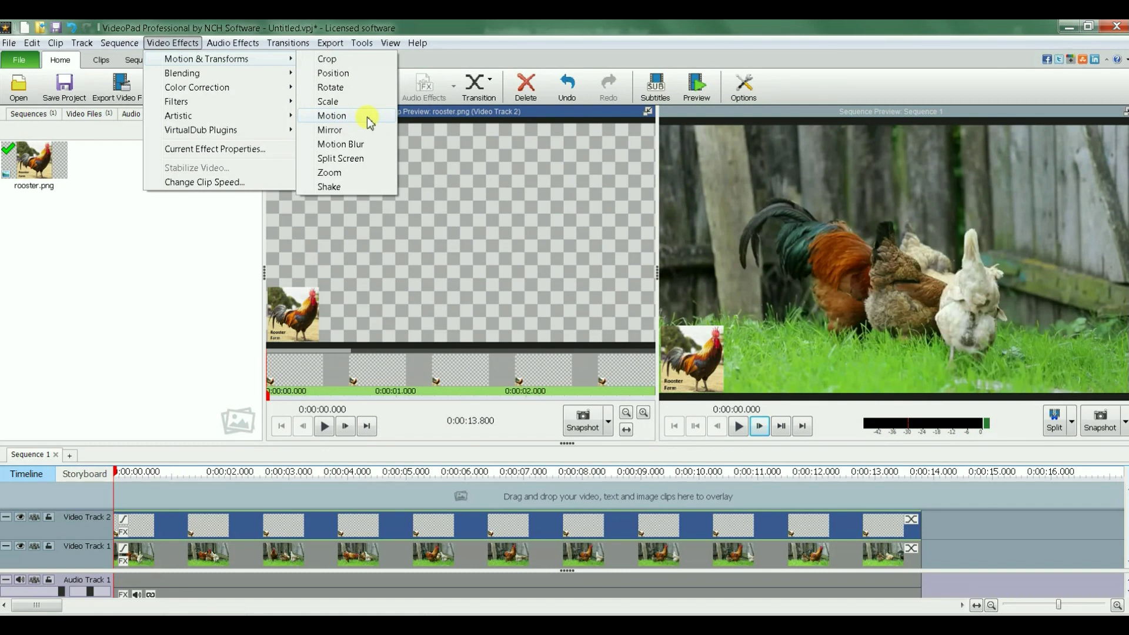
{"action": "left_click", "coordinate": [229, 329]}
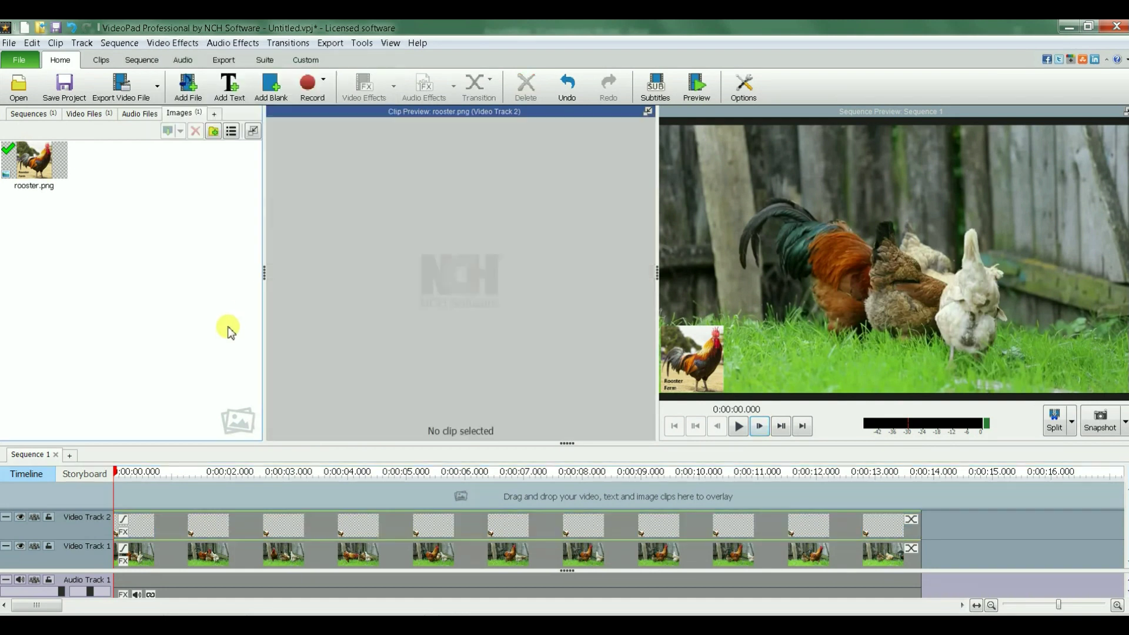
{"action": "left_click", "coordinate": [278, 519]}
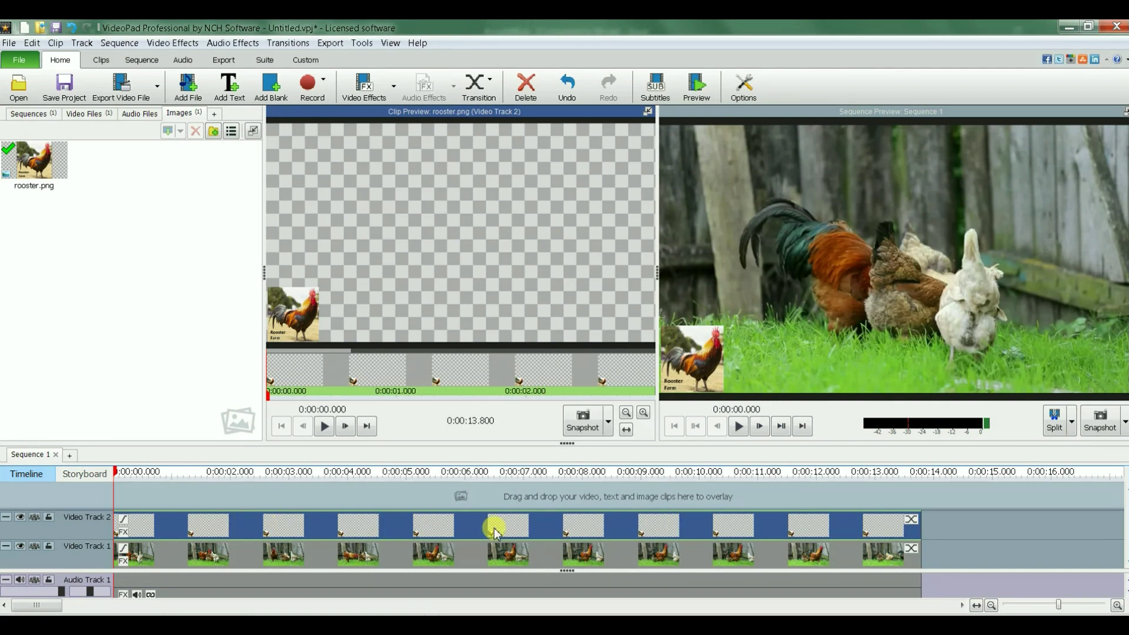
Step: Add a Motion effect to the rooster clip and move the effects window aside
{"action": "left_click", "coordinate": [189, 44]}
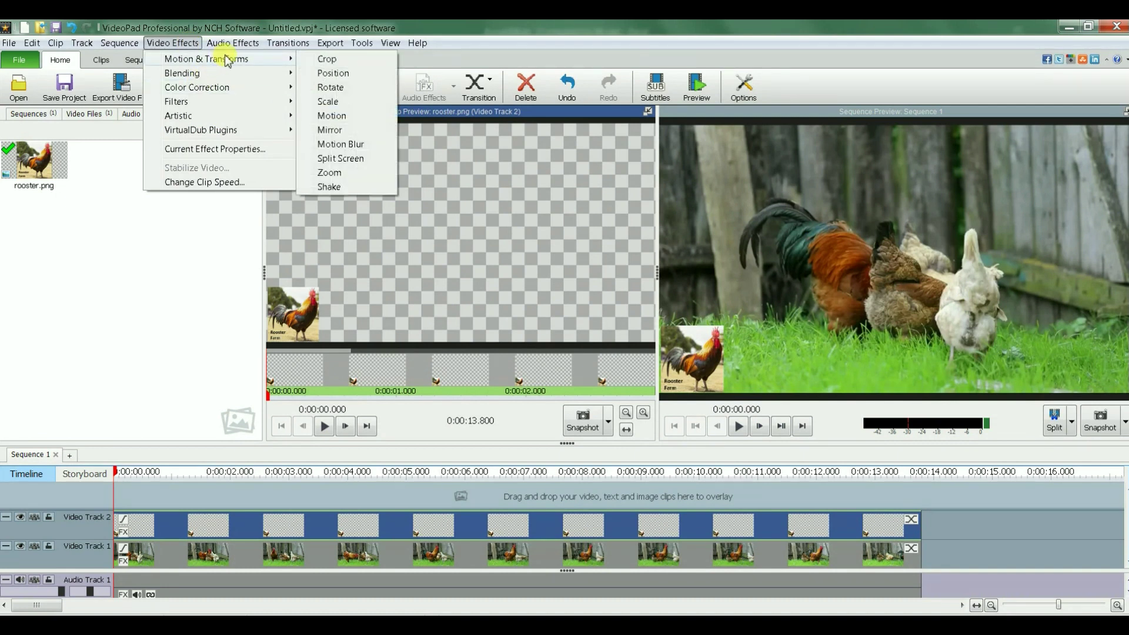
{"action": "left_click", "coordinate": [340, 116]}
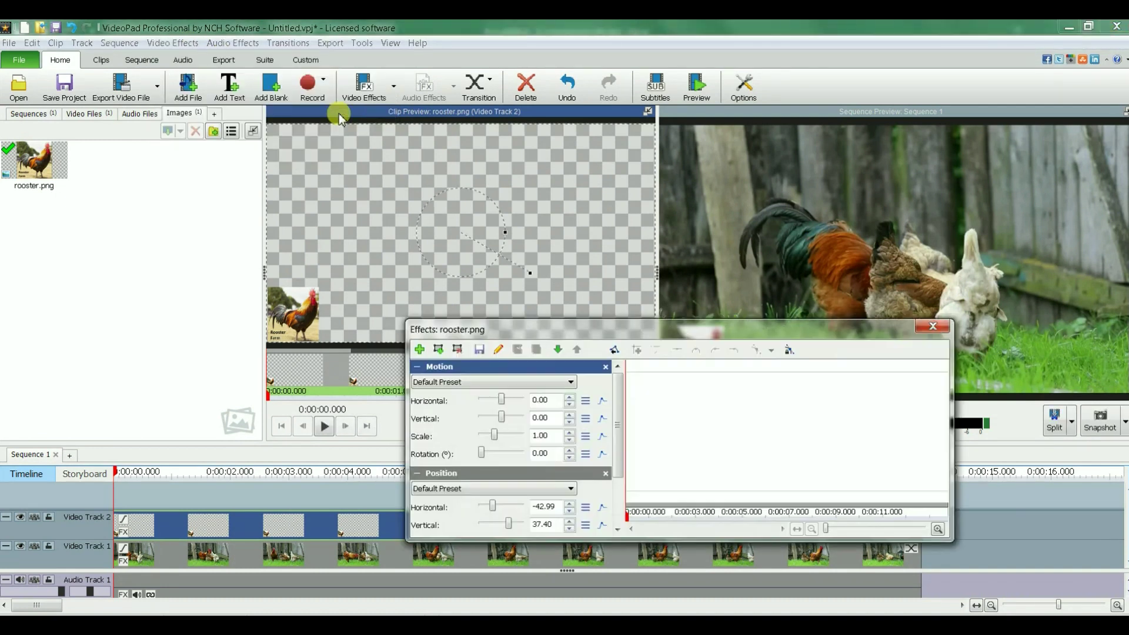
{"action": "left_click_drag", "start_coordinate": [590, 331], "coordinate": [275, 203]}
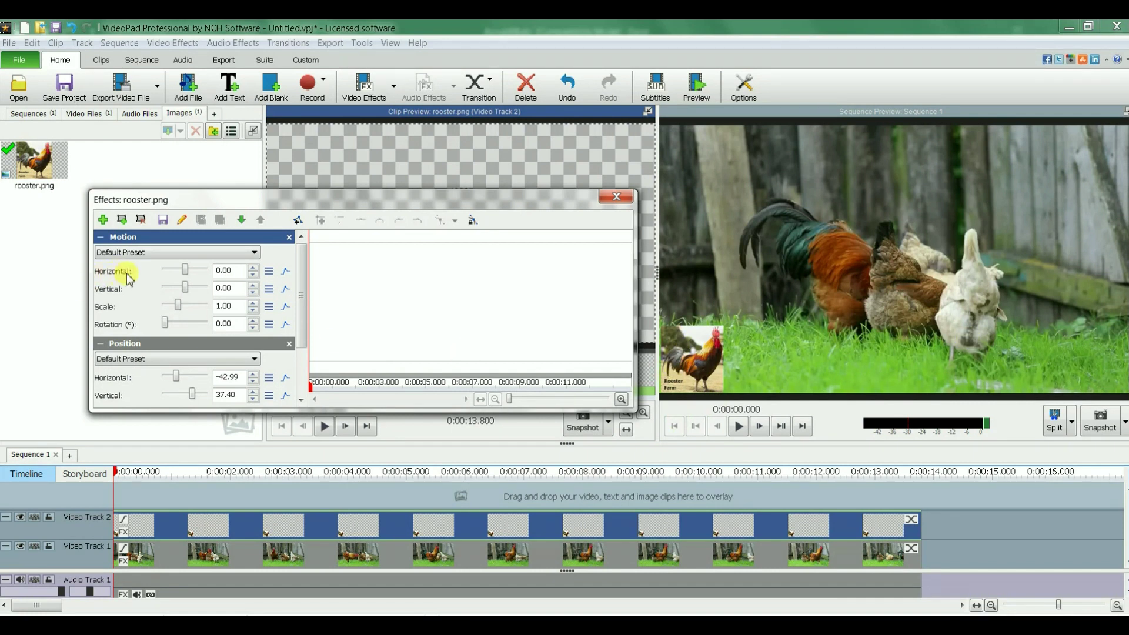
{"action": "left_click", "coordinate": [269, 272]}
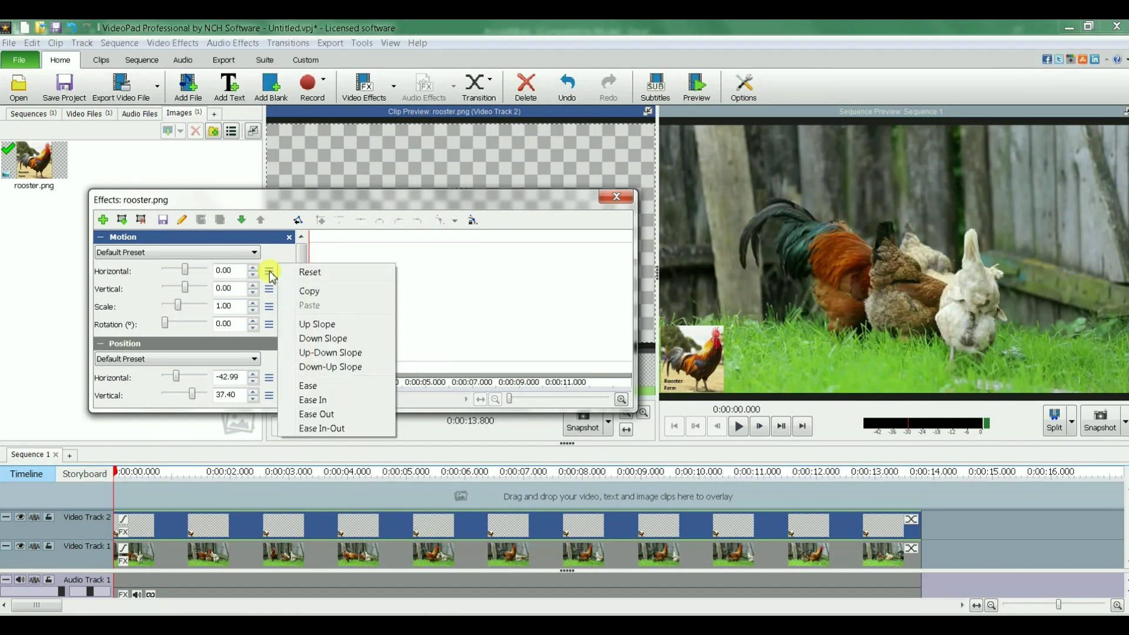
Step: Give the Motion horizontal parameter an Ease In curve from -100, then close the effects window
{"action": "left_click", "coordinate": [337, 401]}
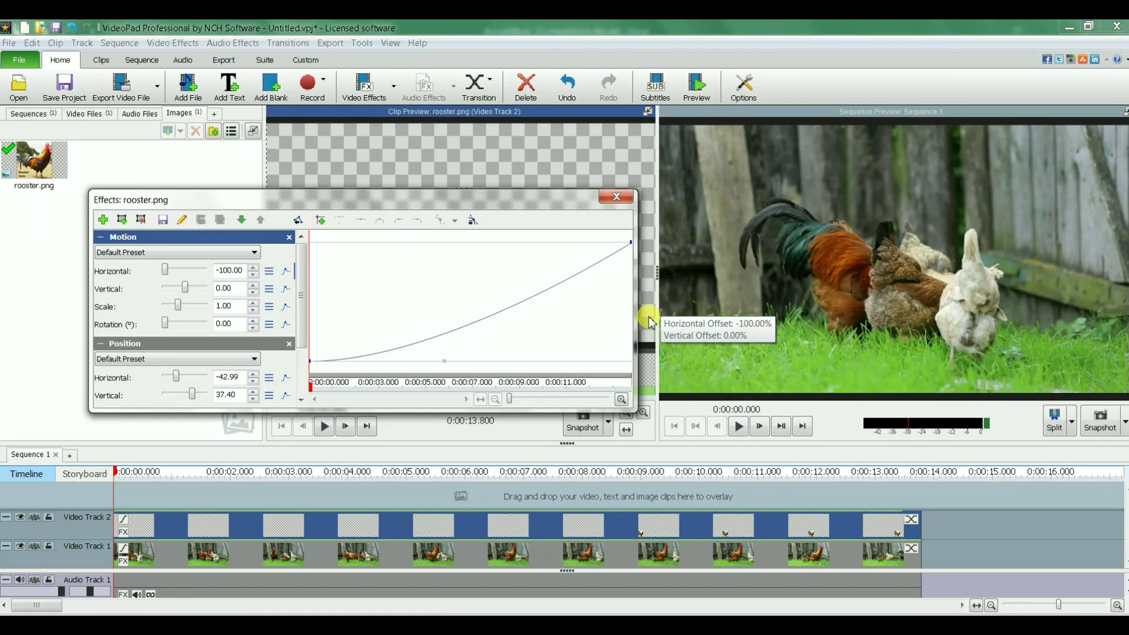
{"action": "left_click", "coordinate": [616, 196]}
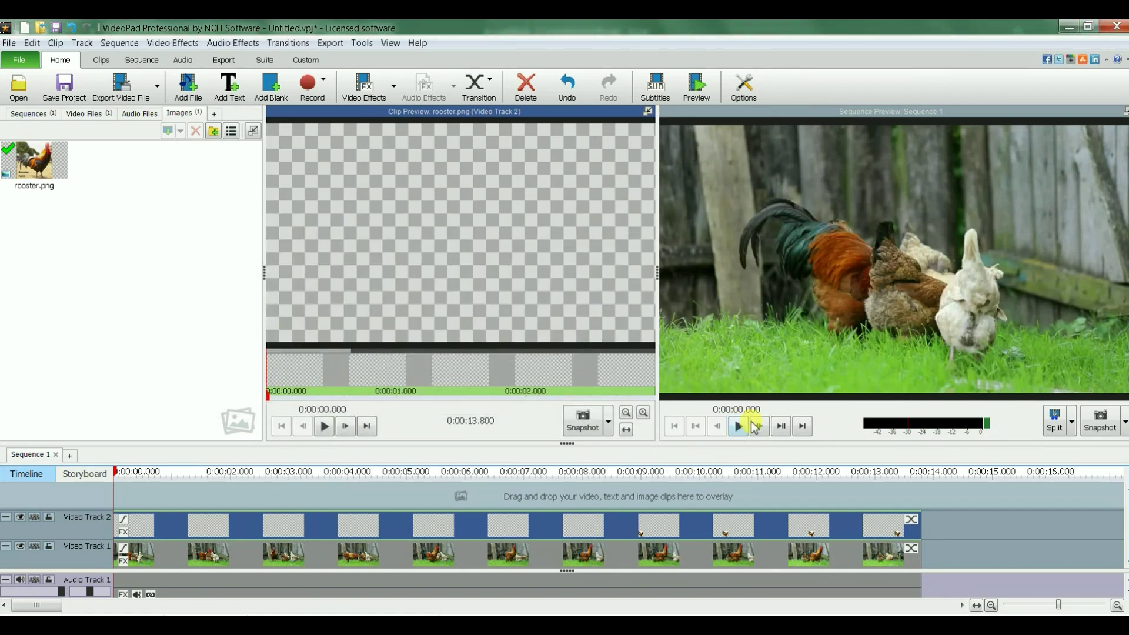
{"action": "left_click", "coordinate": [737, 427]}
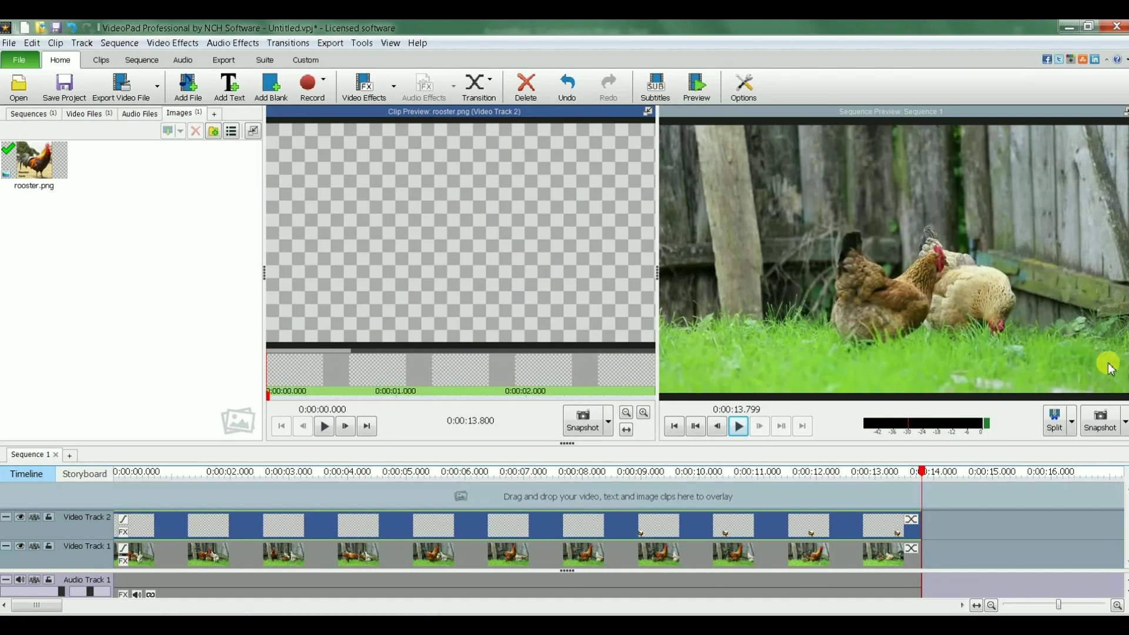
Step: Add a Motion effect to rooster.png from Motion & Transforms and nudge the effect time past zero
{"action": "left_click", "coordinate": [106, 45]}
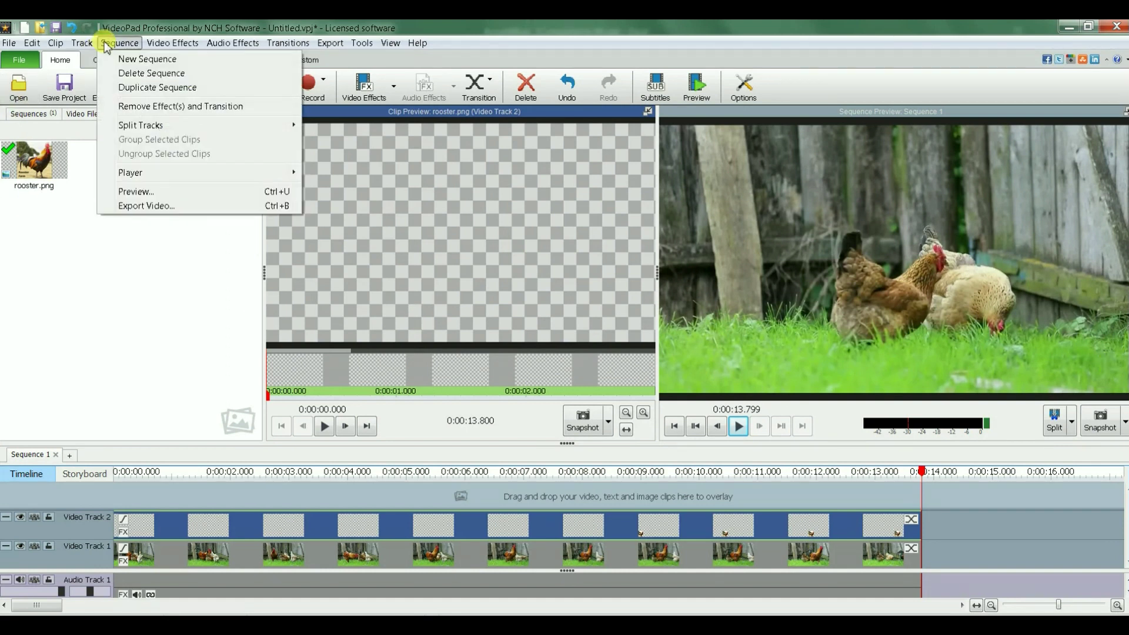
{"action": "mouse_move", "coordinate": [172, 44]}
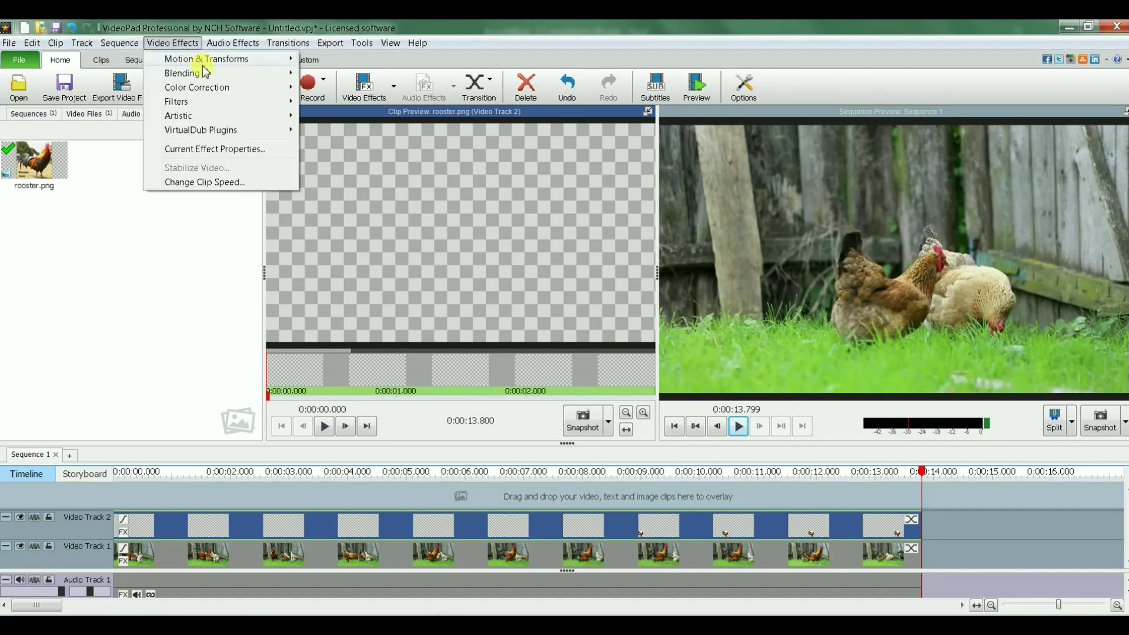
{"action": "mouse_move", "coordinate": [222, 59]}
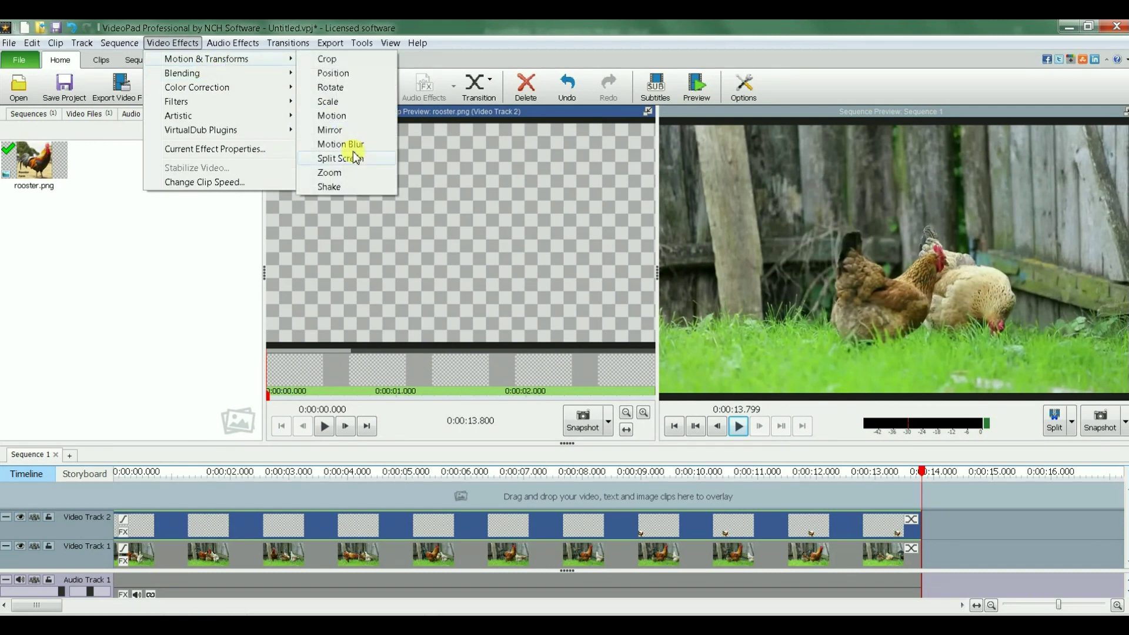
{"action": "left_click", "coordinate": [374, 120]}
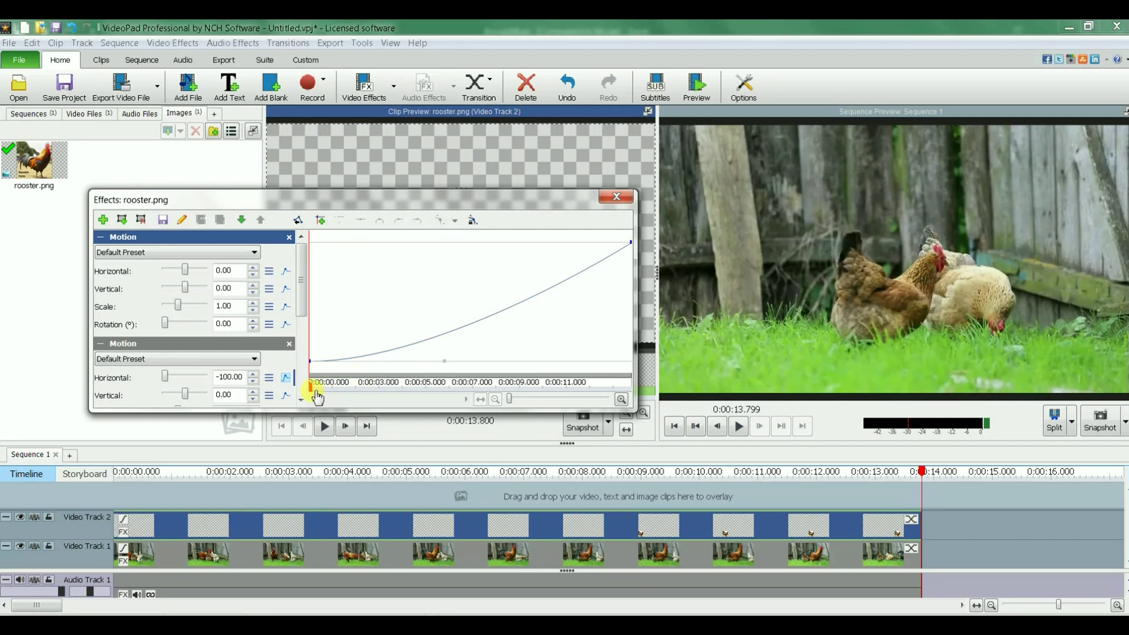
{"action": "left_click_drag", "start_coordinate": [314, 393], "coordinate": [317, 389]}
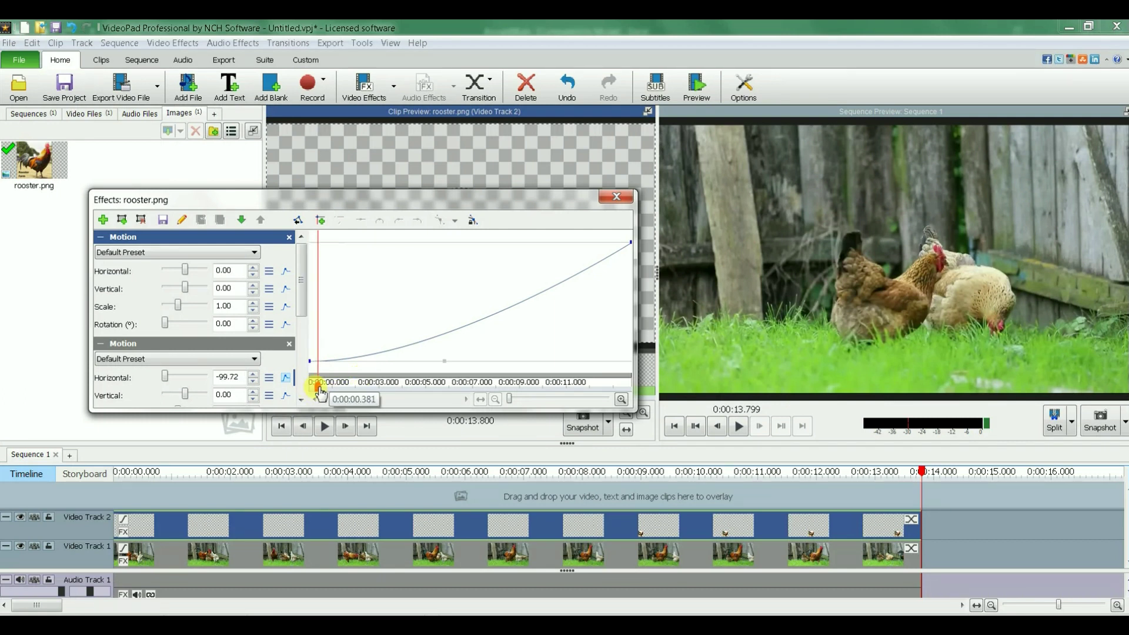
Step: Move the Effects dialog aside to reveal the clip preview and timeline
{"action": "left_click_drag", "start_coordinate": [369, 200], "coordinate": [785, 379]}
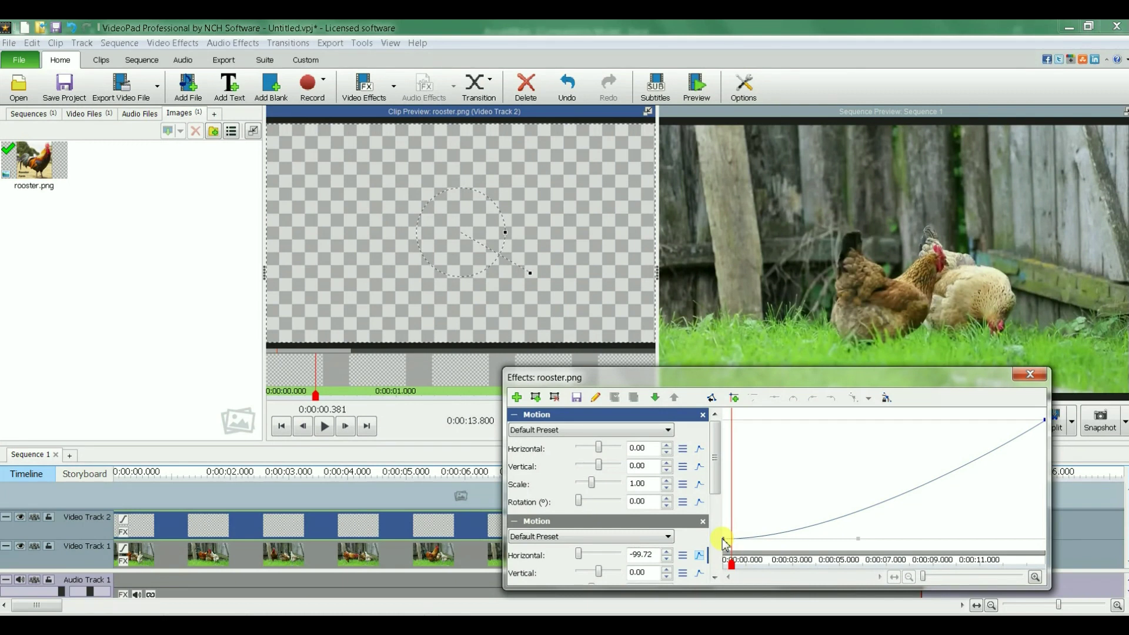
{"action": "left_click_drag", "start_coordinate": [741, 373], "coordinate": [756, 406]}
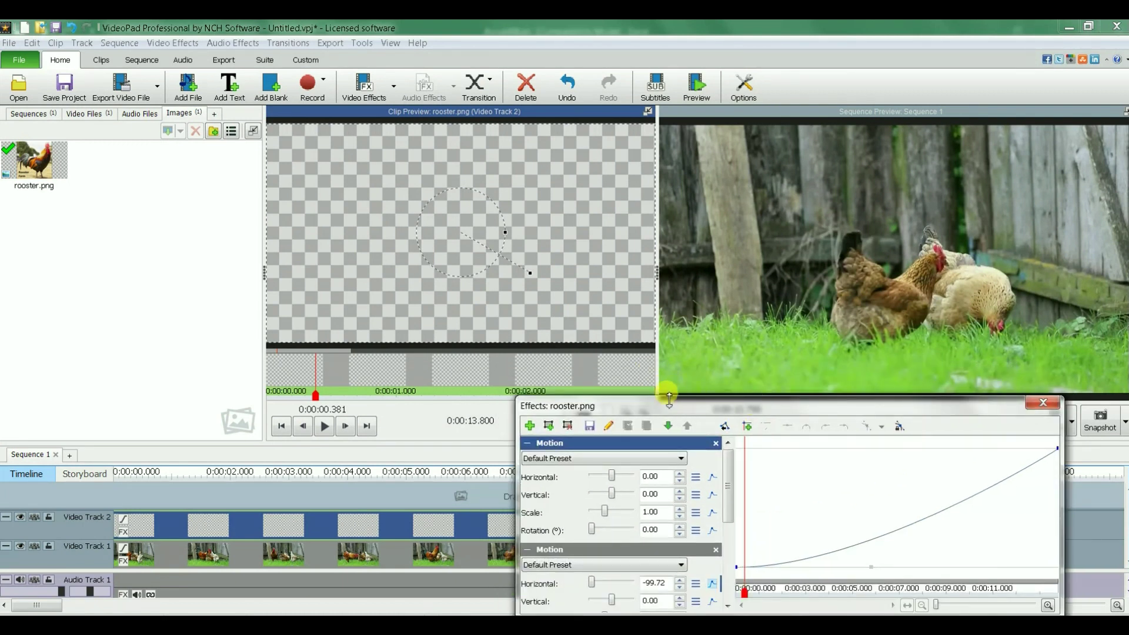
{"action": "left_click_drag", "start_coordinate": [694, 405], "coordinate": [614, 302]}
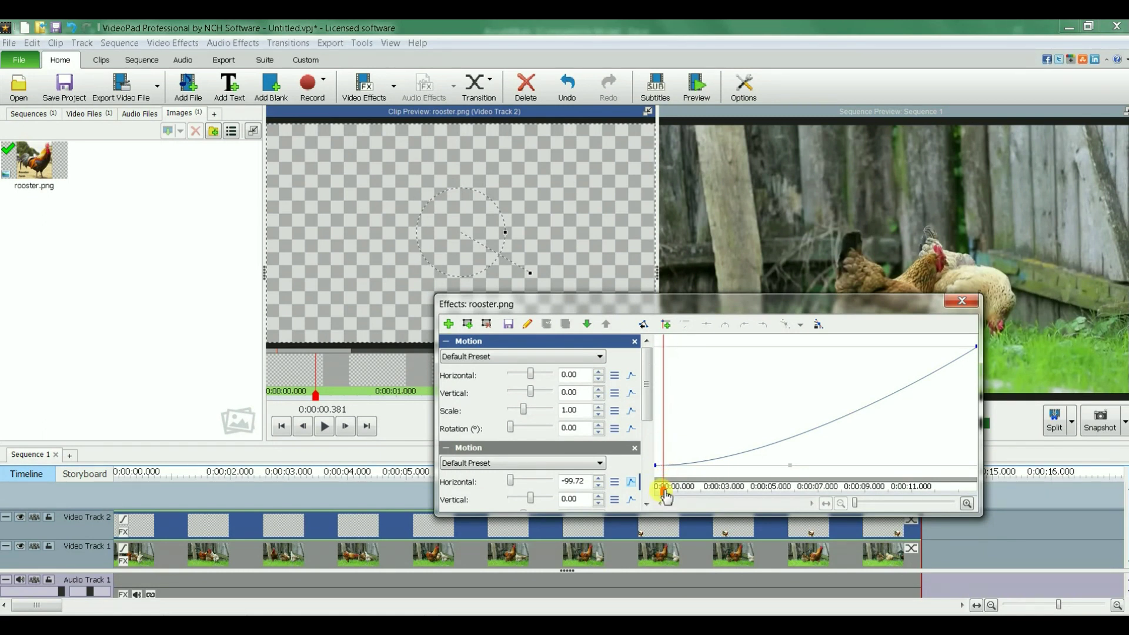
Step: Scrub the effect time to about 9 seconds, then raise the horizontal curve's start to 44.97
{"action": "left_click_drag", "start_coordinate": [666, 496], "coordinate": [680, 497]}
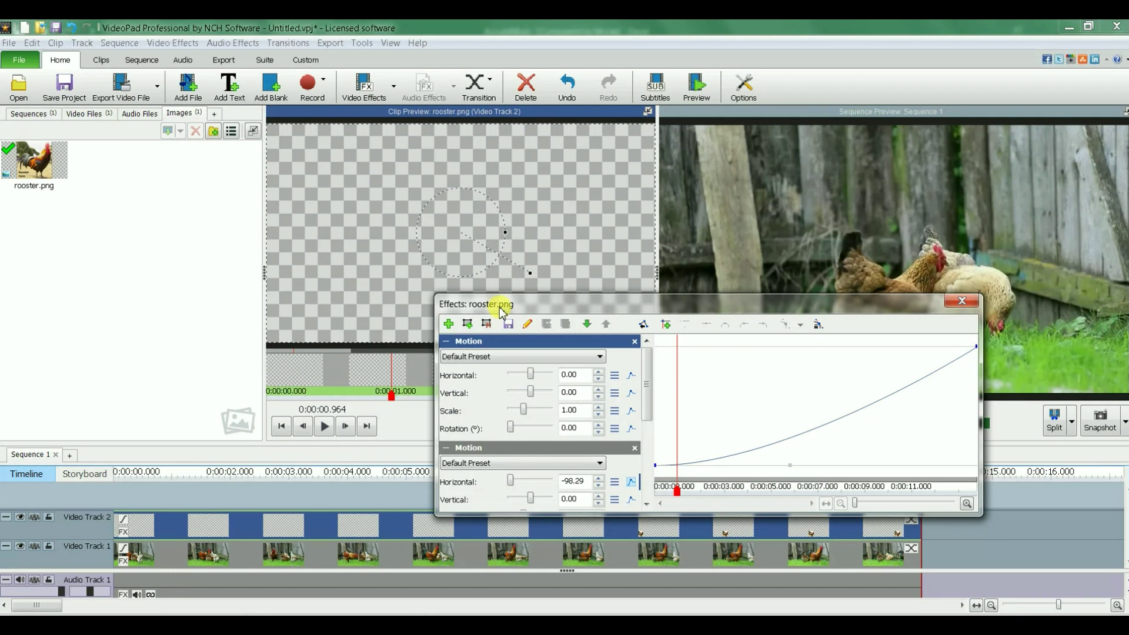
{"action": "left_click_drag", "start_coordinate": [501, 311], "coordinate": [597, 109]}
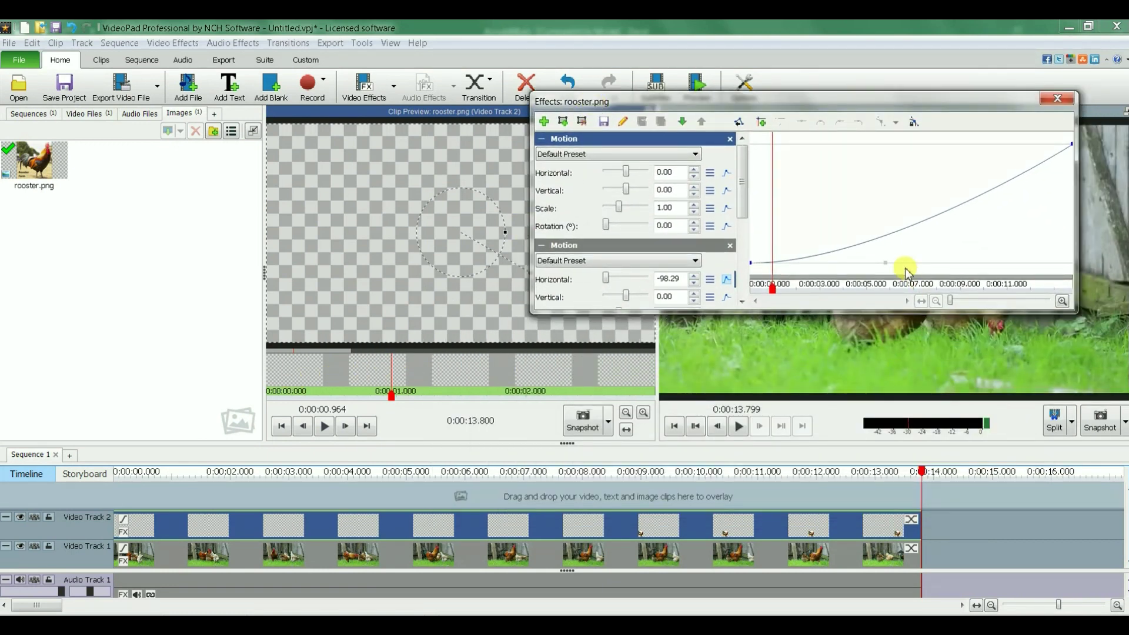
{"action": "left_click_drag", "start_coordinate": [773, 288], "coordinate": [963, 277]}
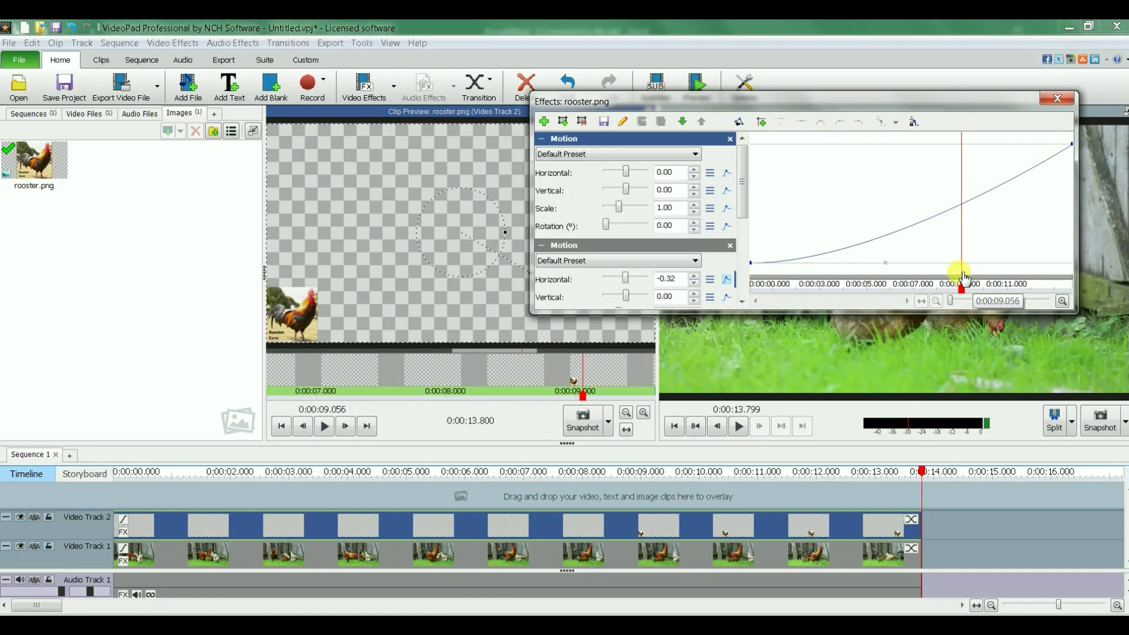
{"action": "left_click_drag", "start_coordinate": [963, 278], "coordinate": [962, 277]}
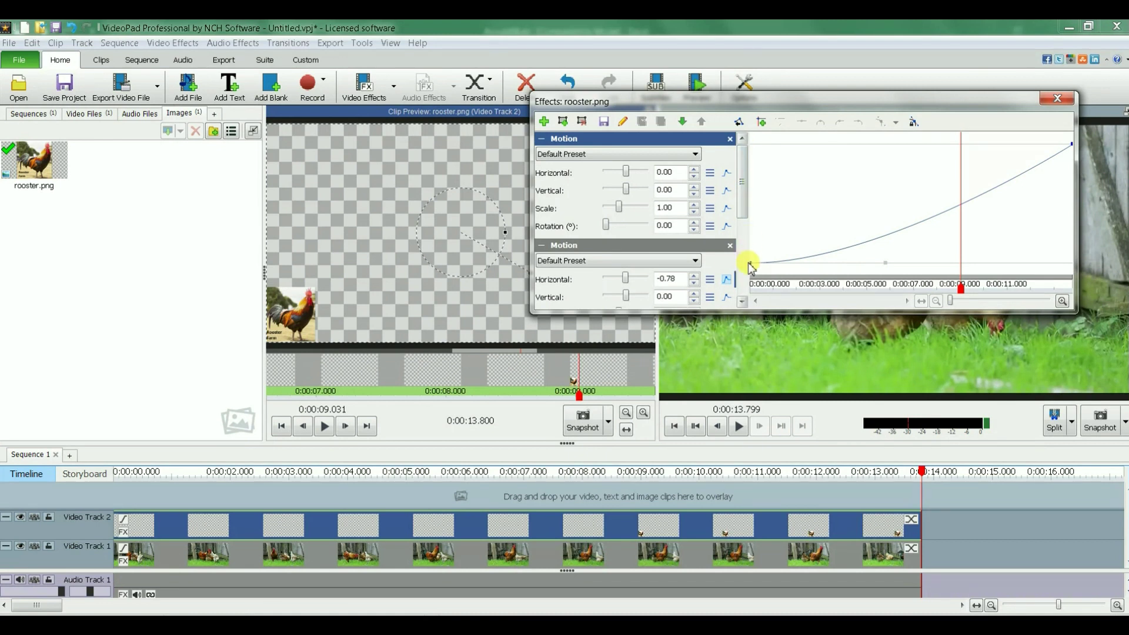
{"action": "left_click_drag", "start_coordinate": [750, 268], "coordinate": [752, 208]}
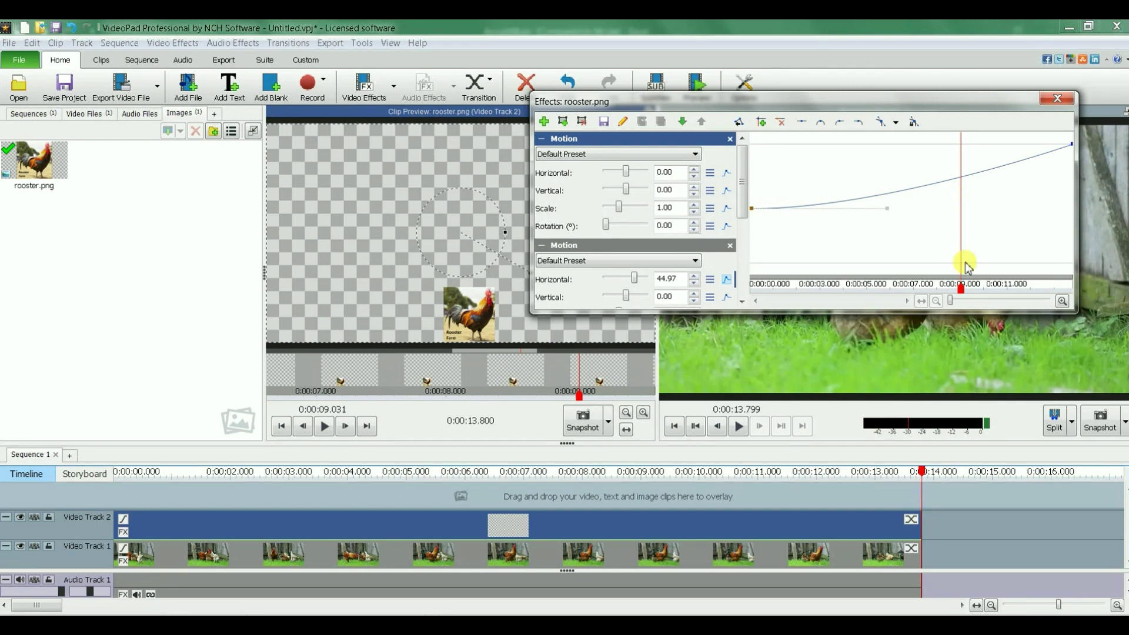
Step: Set the horizontal curve's starting keyframe to -12.44 so the rooster starts at the left edge, then close the effects window
{"action": "left_click", "coordinate": [960, 286]}
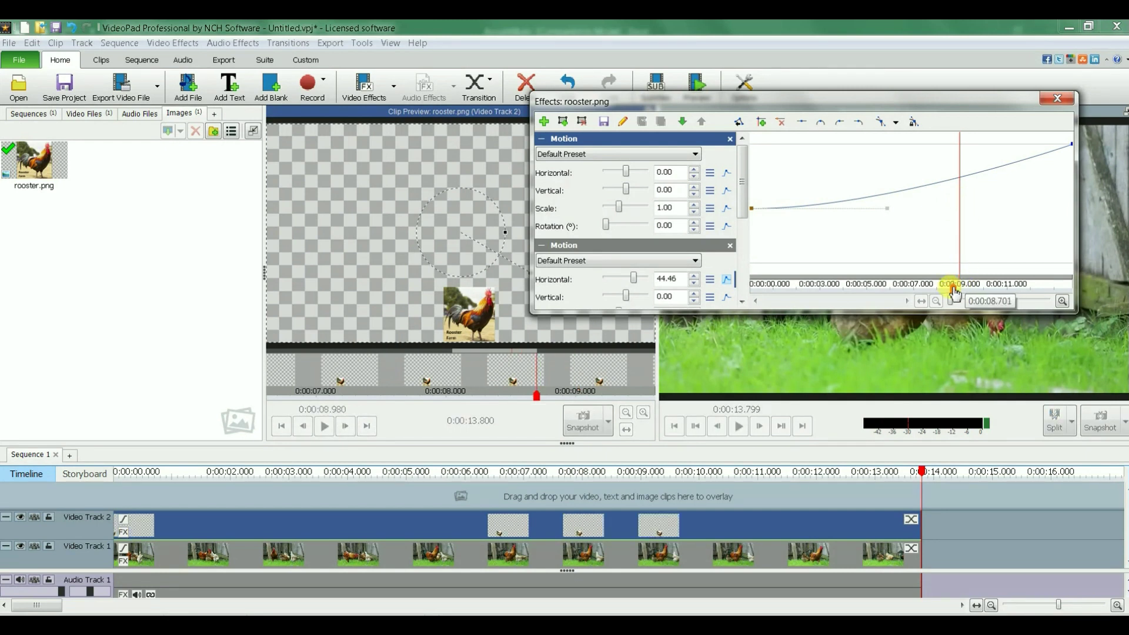
{"action": "left_click_drag", "start_coordinate": [954, 292], "coordinate": [816, 278]}
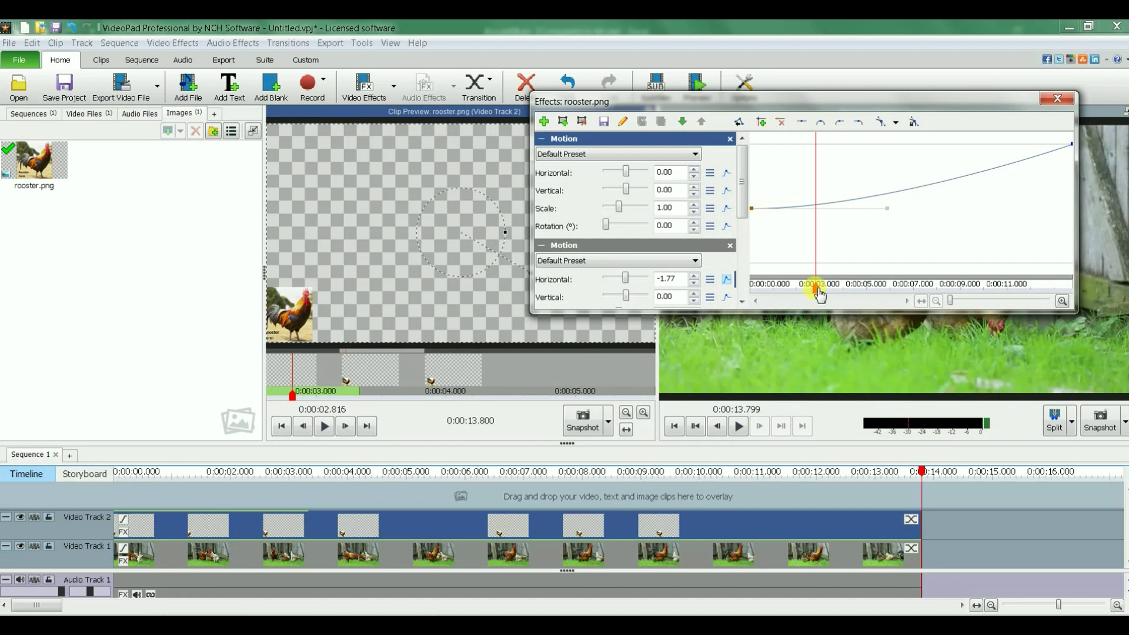
{"action": "left_click_drag", "start_coordinate": [819, 293], "coordinate": [731, 278]}
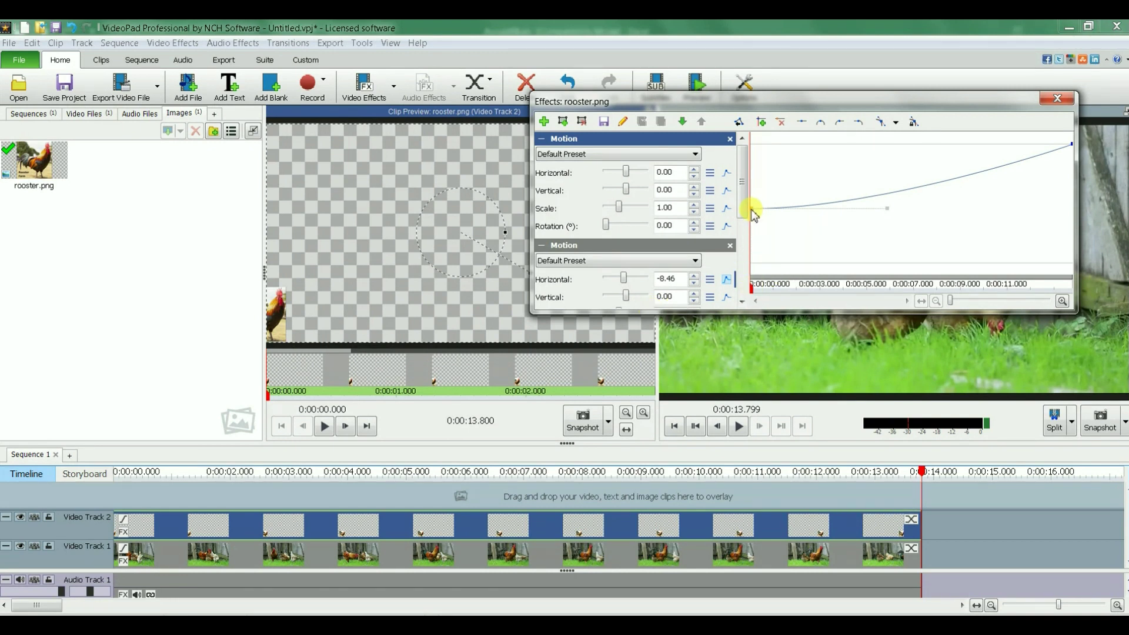
{"action": "left_click_drag", "start_coordinate": [753, 209], "coordinate": [754, 211]}
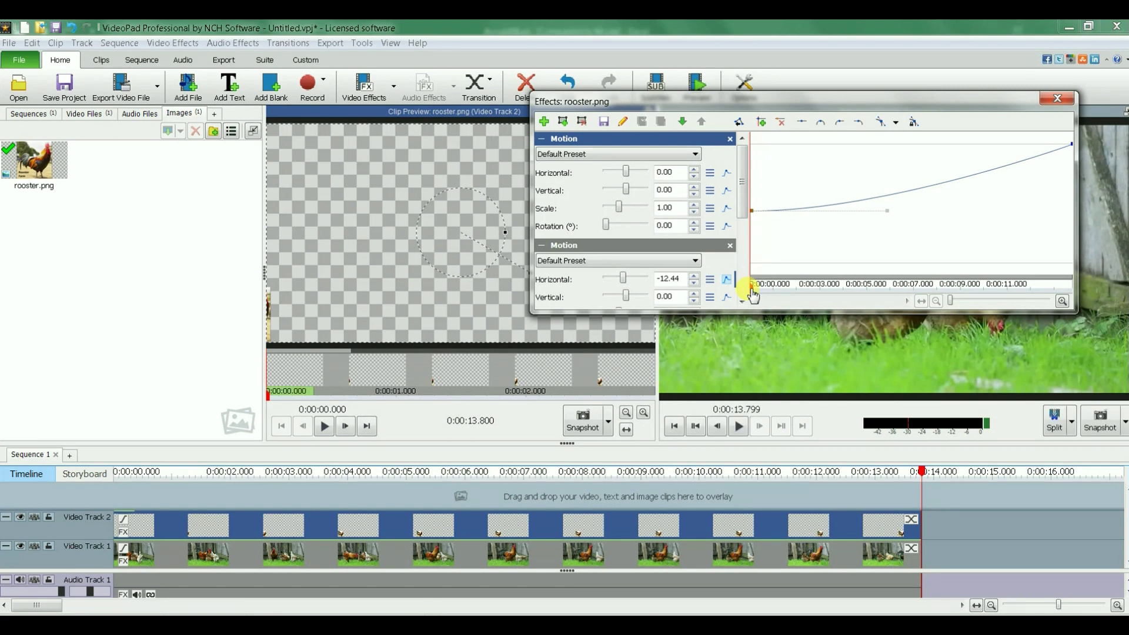
{"action": "left_click_drag", "start_coordinate": [753, 294], "coordinate": [782, 303]}
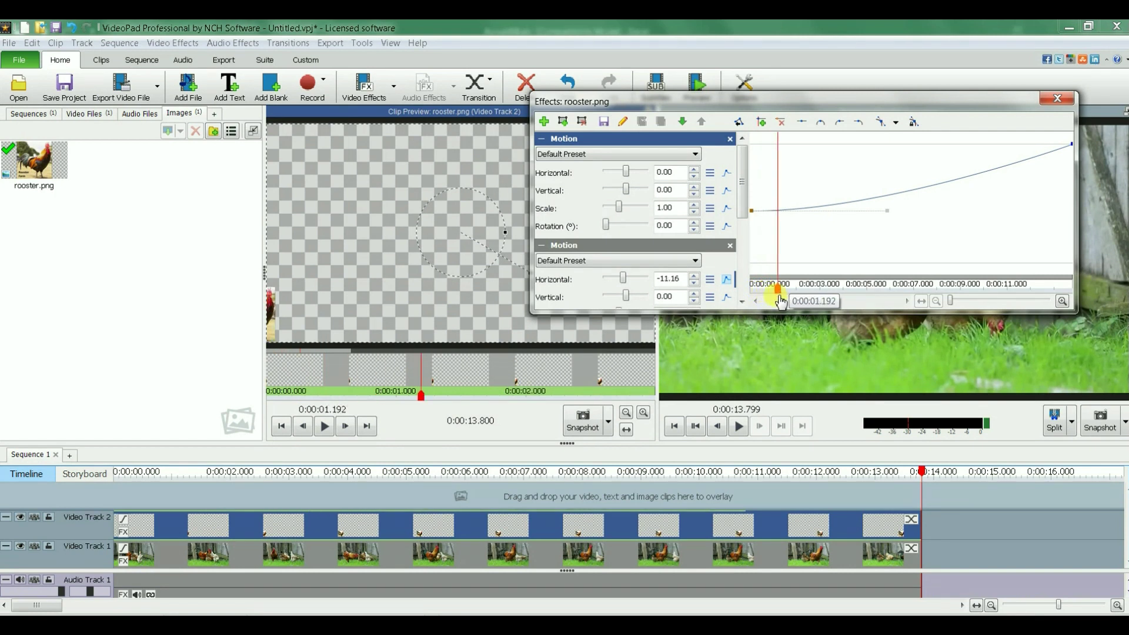
{"action": "left_click", "coordinate": [1057, 98]}
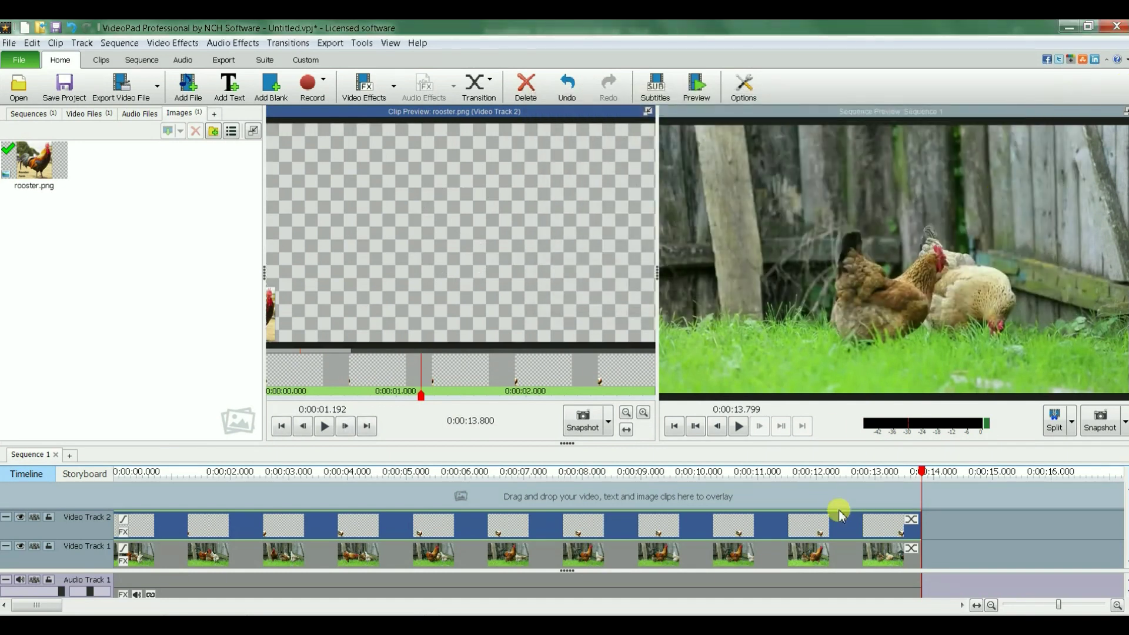
{"action": "left_click", "coordinate": [674, 426]}
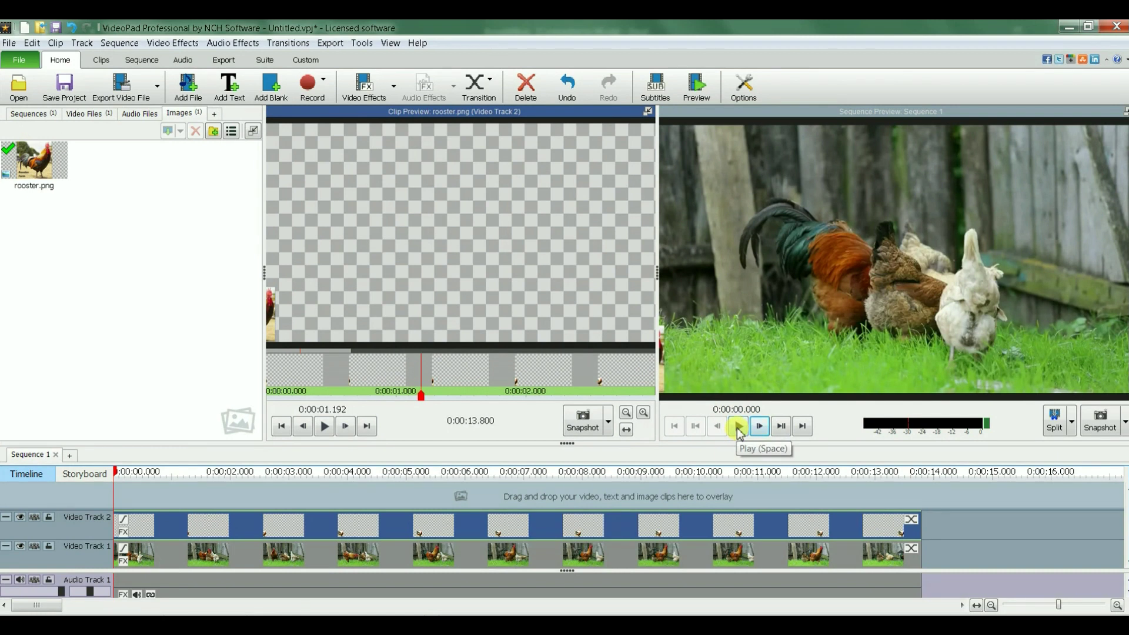
{"action": "left_click", "coordinate": [739, 429]}
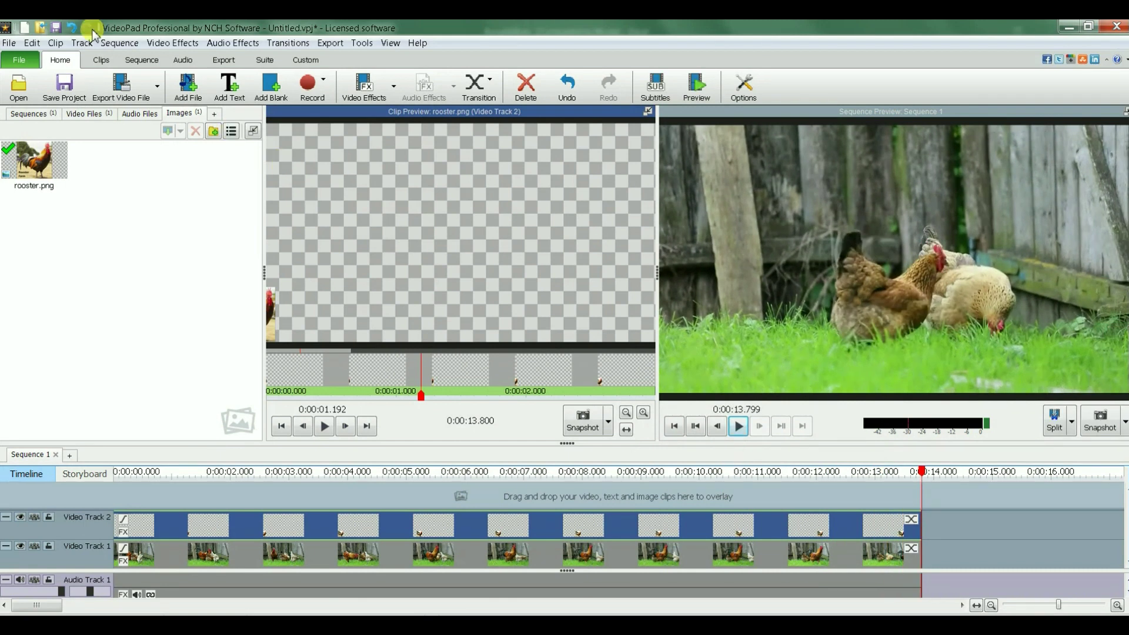
{"action": "left_click", "coordinate": [173, 44]}
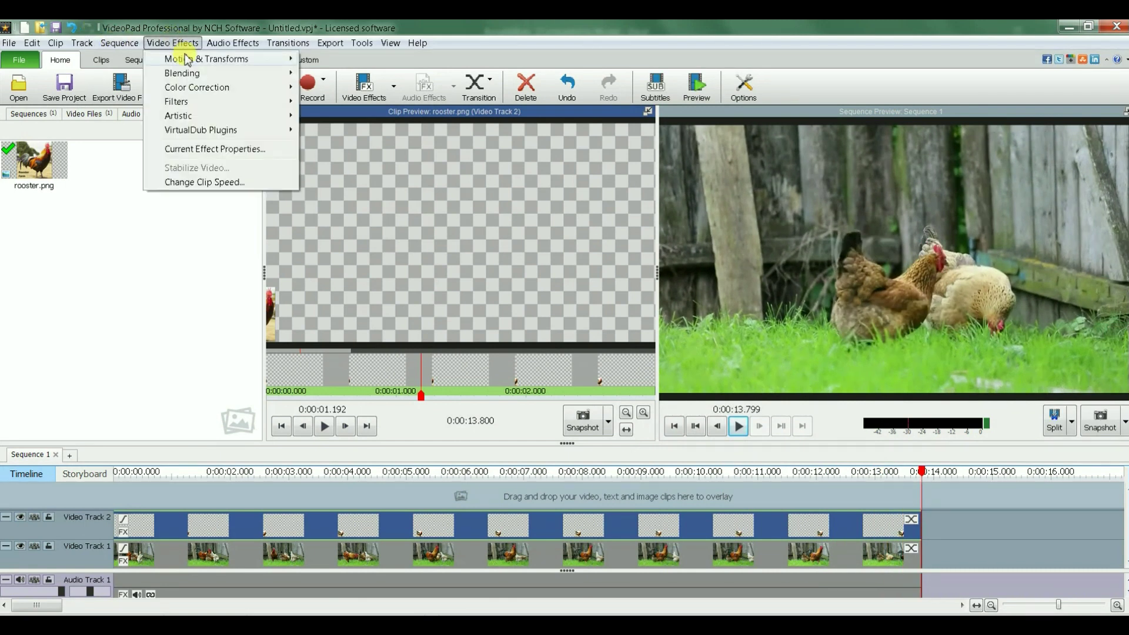
Step: Lower the rooster Motion curve's first keyframe to about -18.41 and close the Effects dialog
{"action": "mouse_move", "coordinate": [187, 59]}
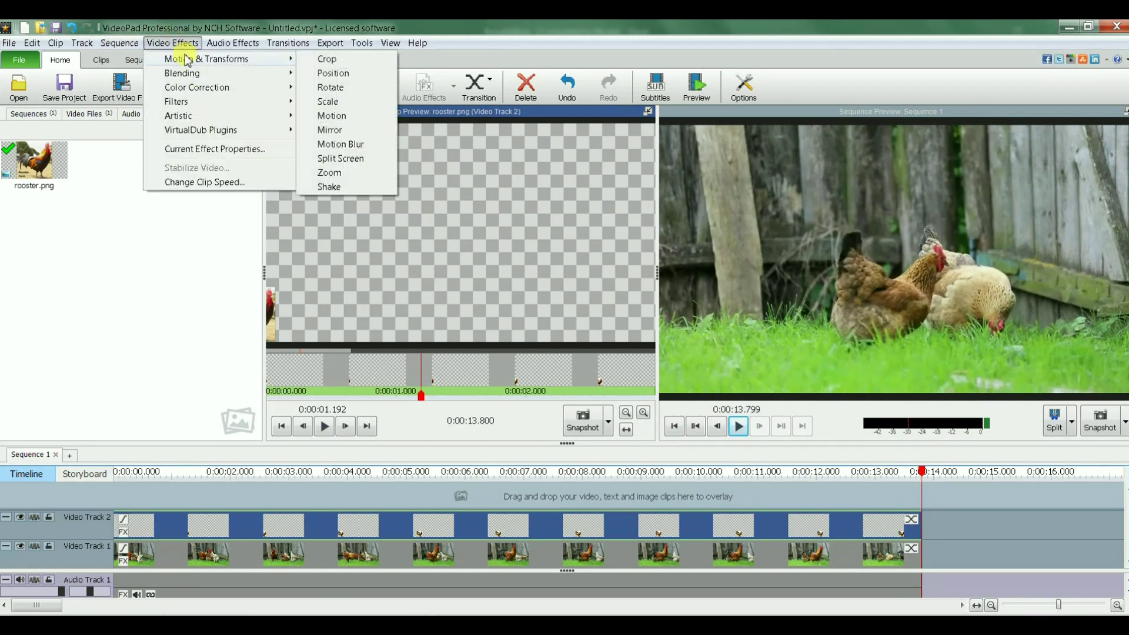
{"action": "left_click", "coordinate": [333, 116]}
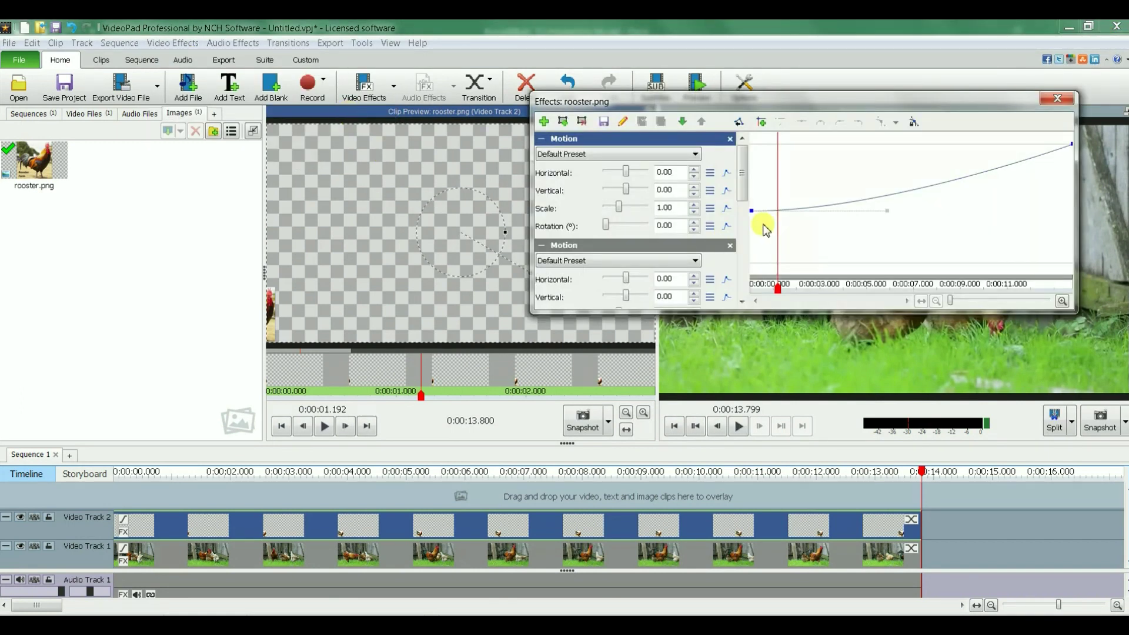
{"action": "left_click", "coordinate": [753, 210]}
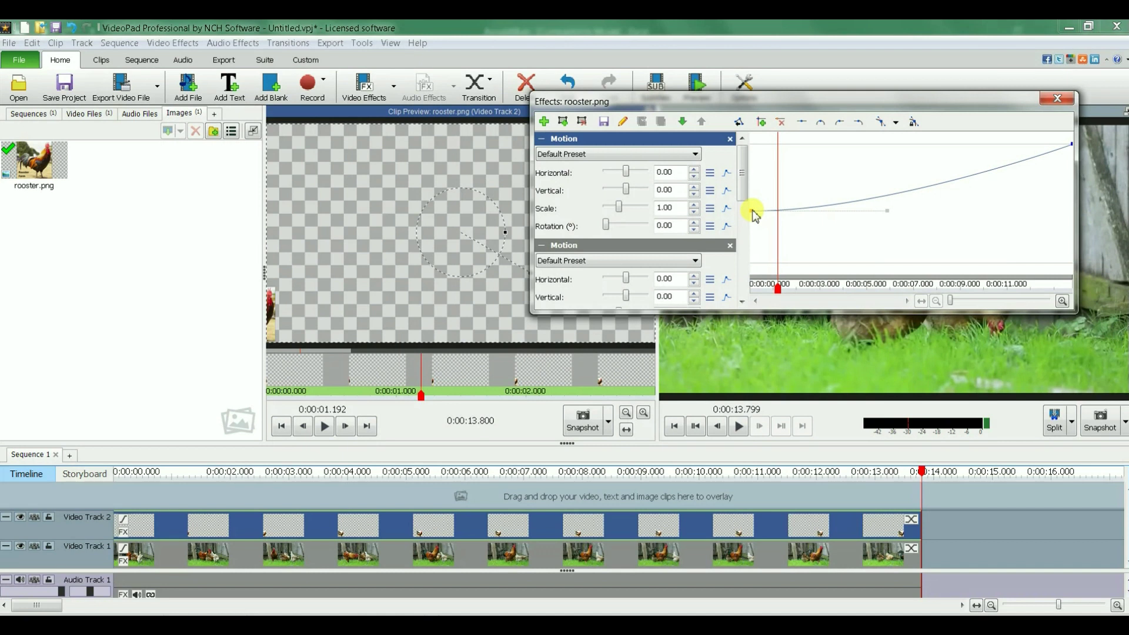
{"action": "left_click_drag", "start_coordinate": [755, 214], "coordinate": [756, 218]}
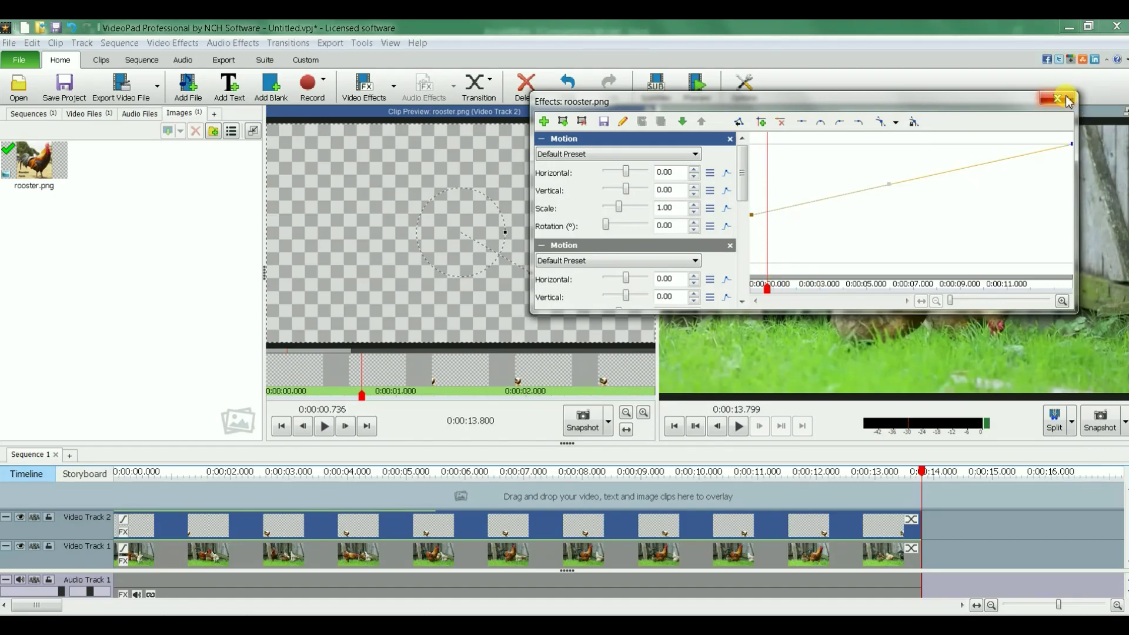
{"action": "left_click", "coordinate": [1057, 98]}
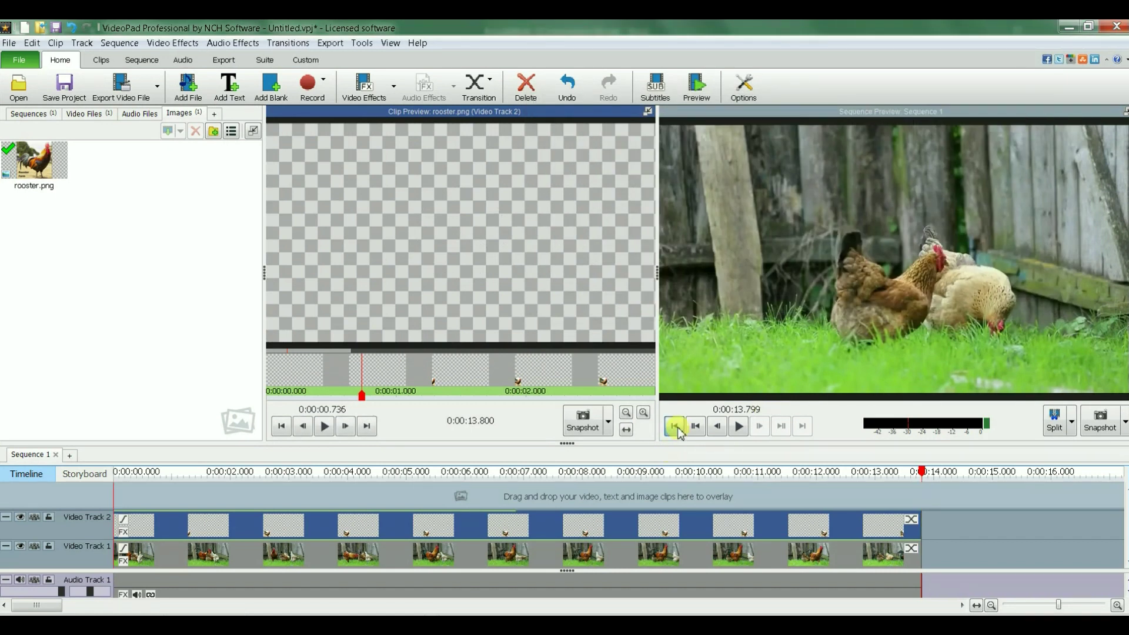
{"action": "left_click", "coordinate": [677, 429]}
{"action": "left_click", "coordinate": [739, 427]}
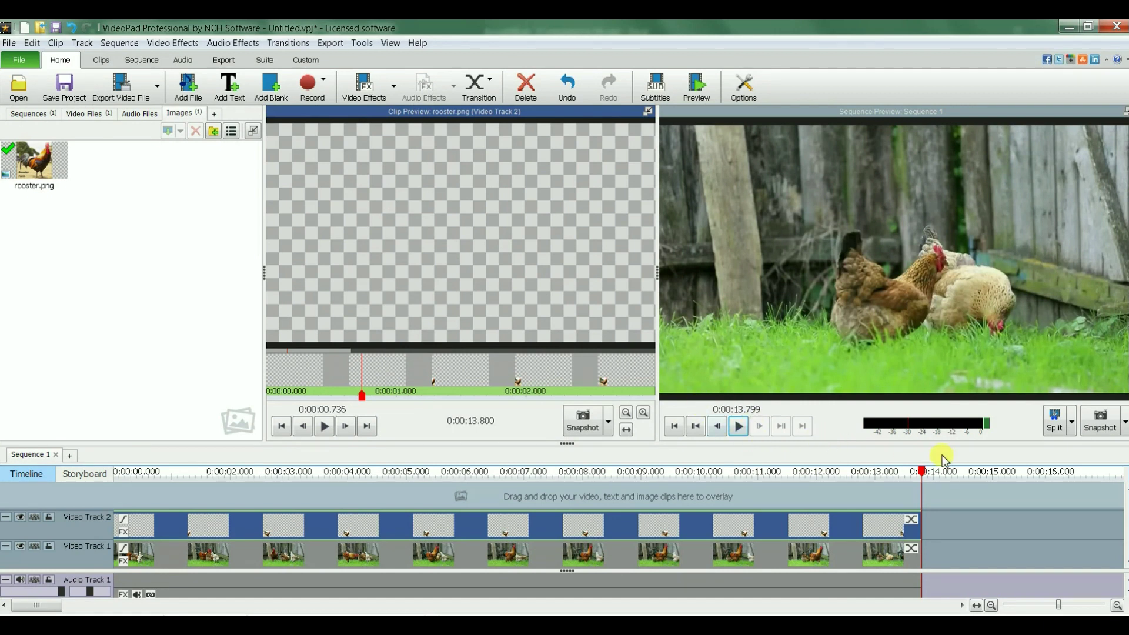
{"action": "left_click", "coordinate": [675, 425]}
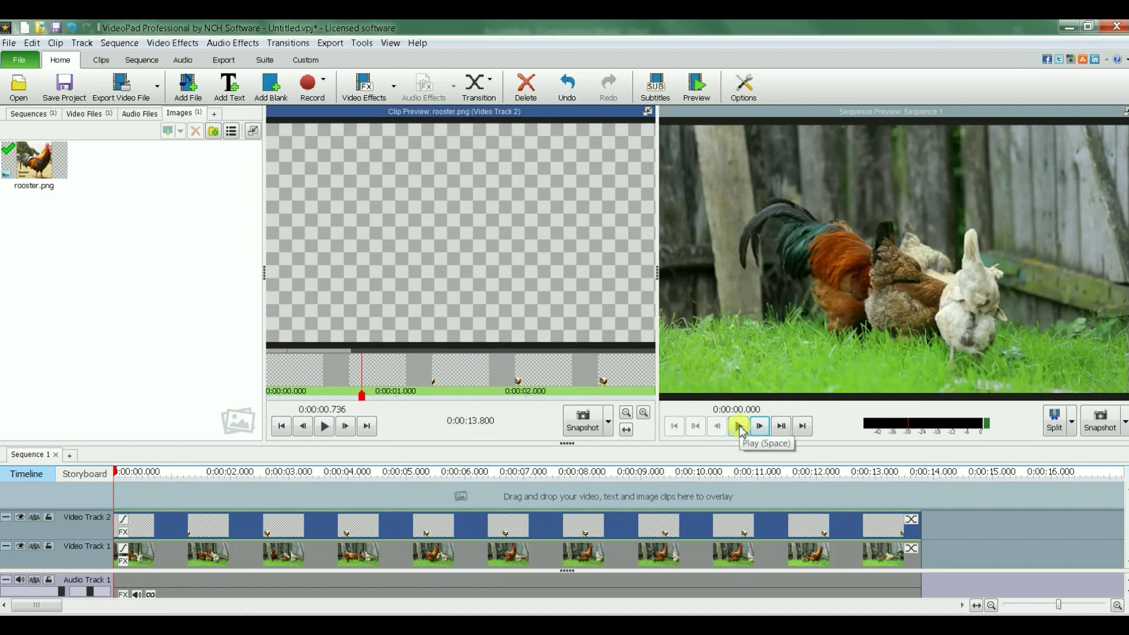
{"action": "left_click", "coordinate": [740, 429]}
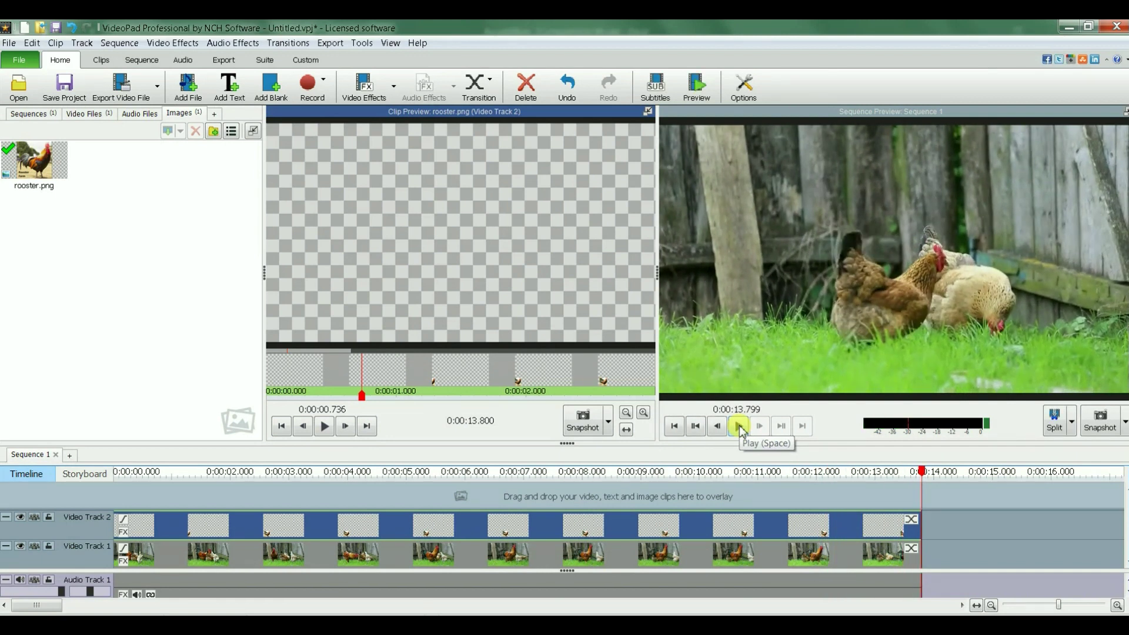
{"action": "left_click", "coordinate": [160, 47]}
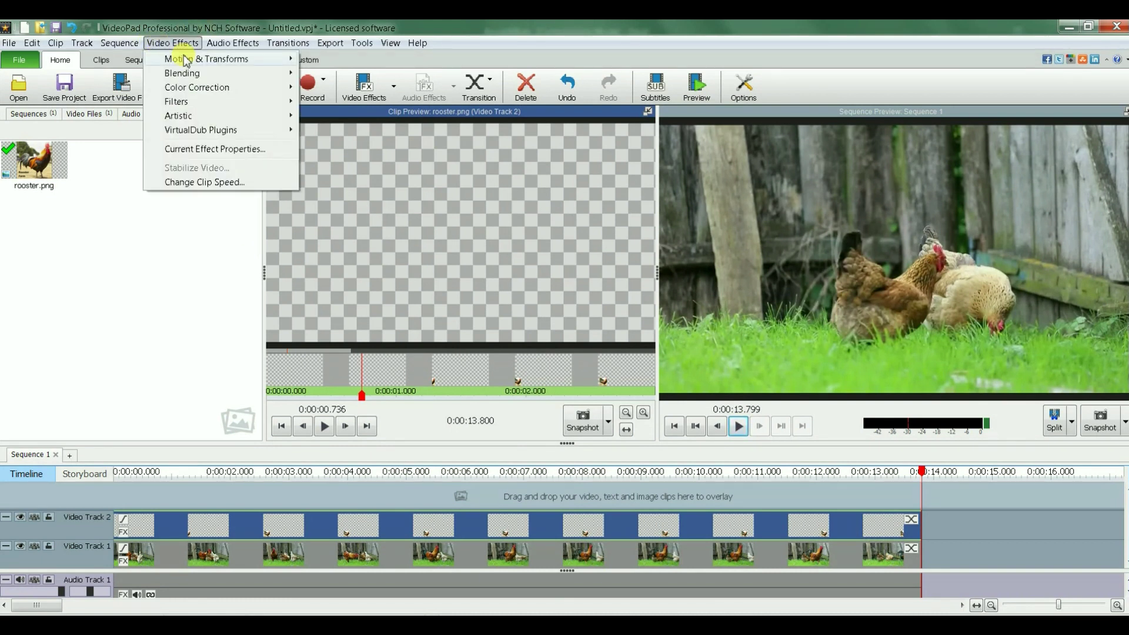
{"action": "mouse_move", "coordinate": [186, 61]}
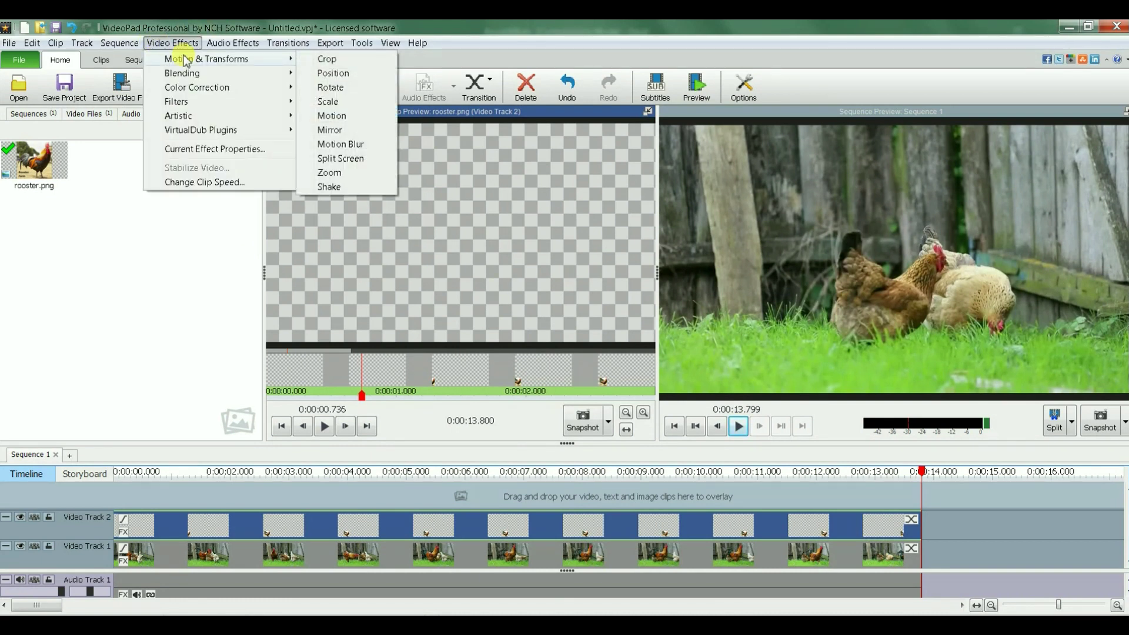
{"action": "left_click", "coordinate": [357, 122]}
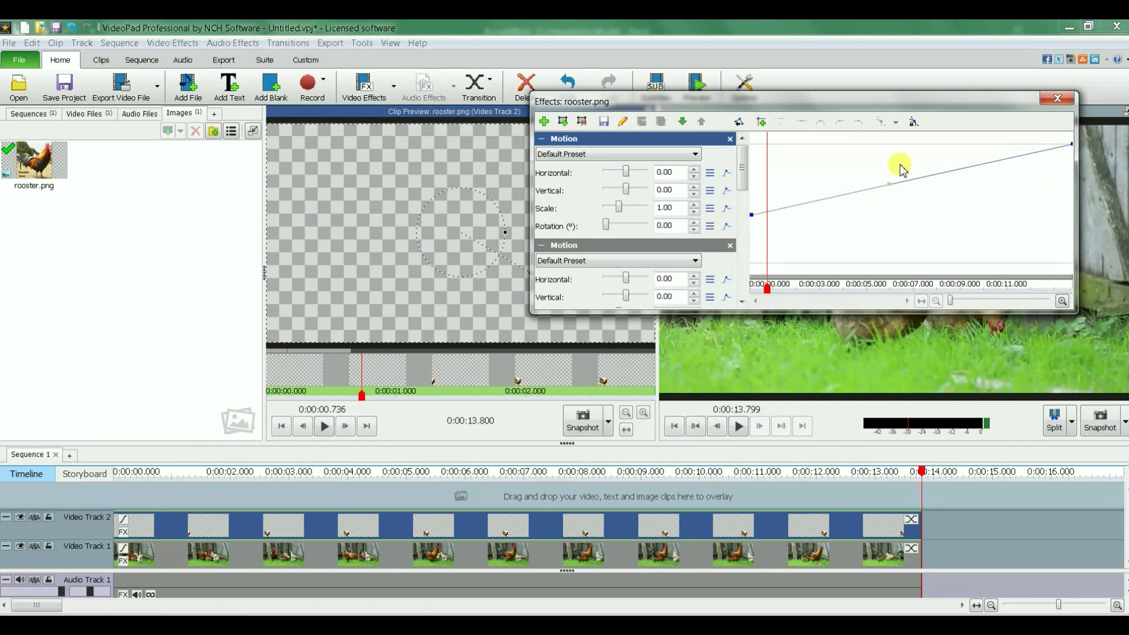
{"action": "left_click", "coordinate": [1056, 99]}
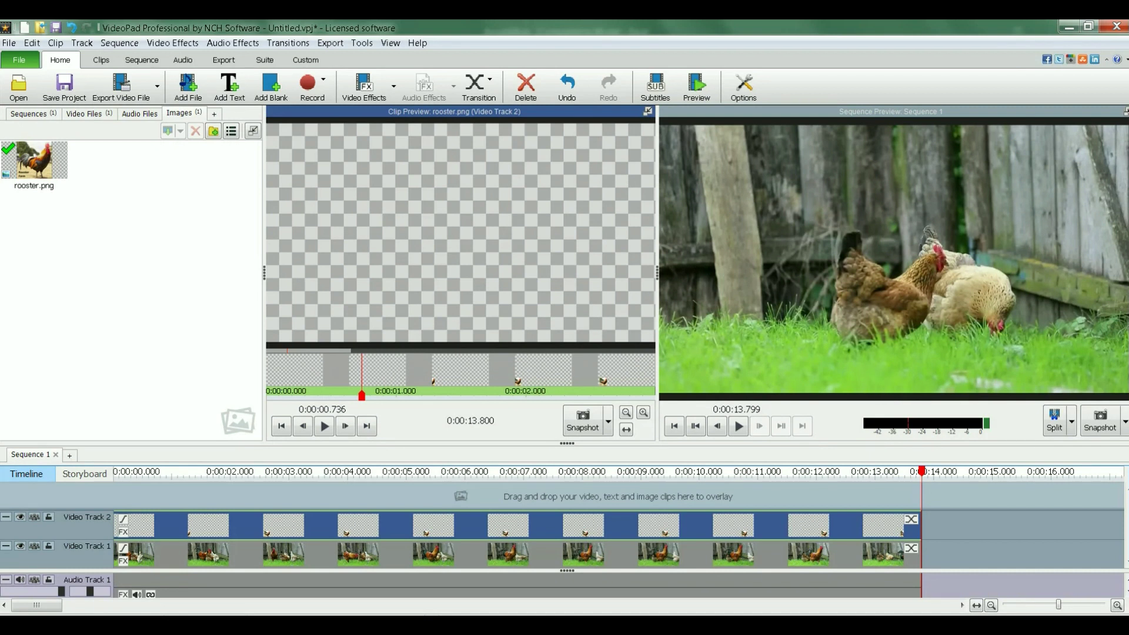
Step: Reopen the rooster's Motion settings and pull the early keyframes down to flatten the curve's start
{"action": "left_click", "coordinate": [185, 45]}
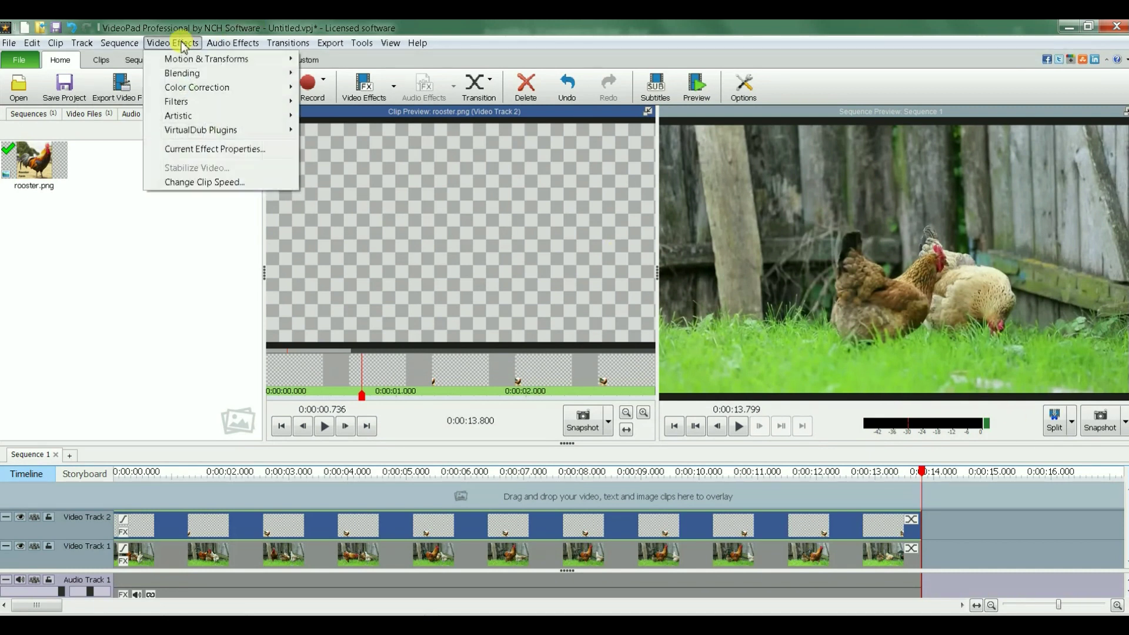
{"action": "mouse_move", "coordinate": [195, 62]}
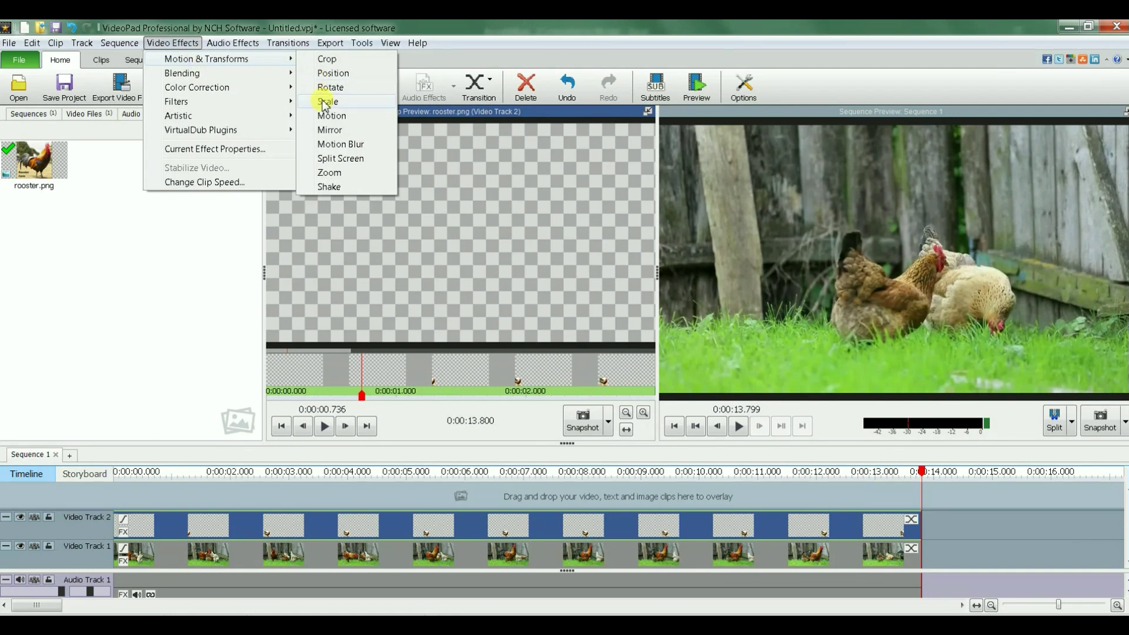
{"action": "left_click", "coordinate": [334, 117]}
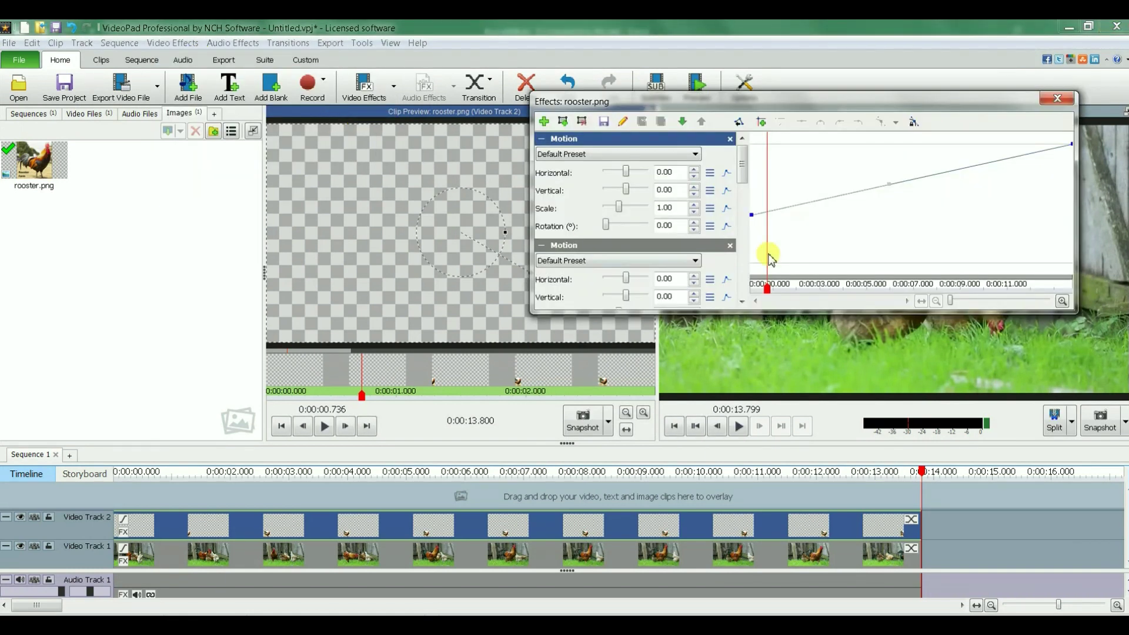
{"action": "left_click_drag", "start_coordinate": [754, 219], "coordinate": [747, 262]}
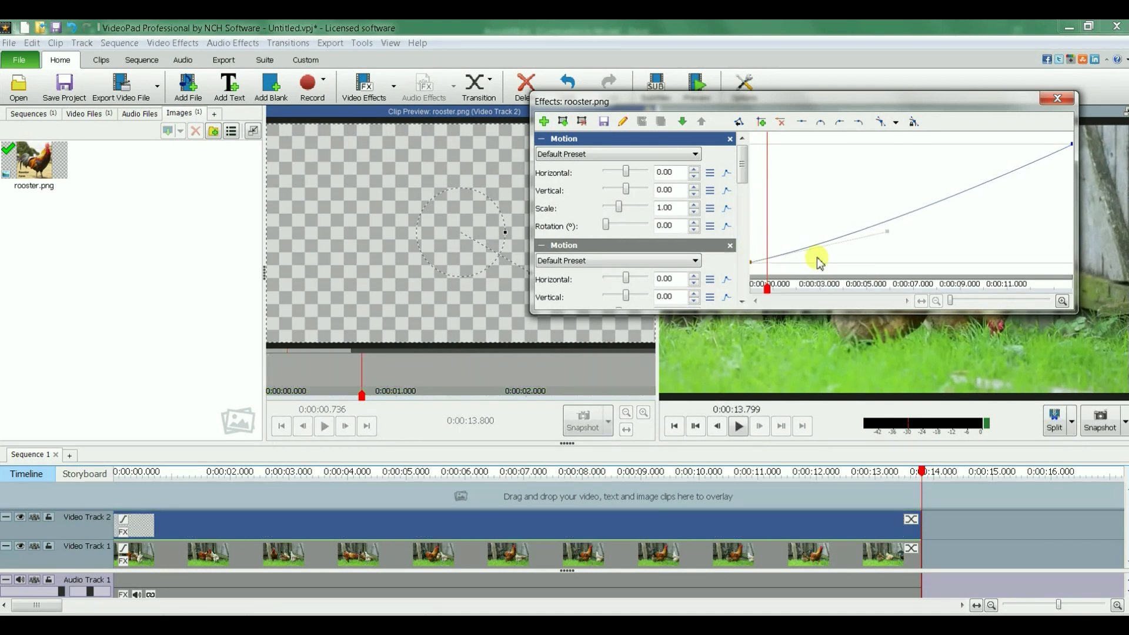
{"action": "left_click_drag", "start_coordinate": [828, 247], "coordinate": [833, 258]}
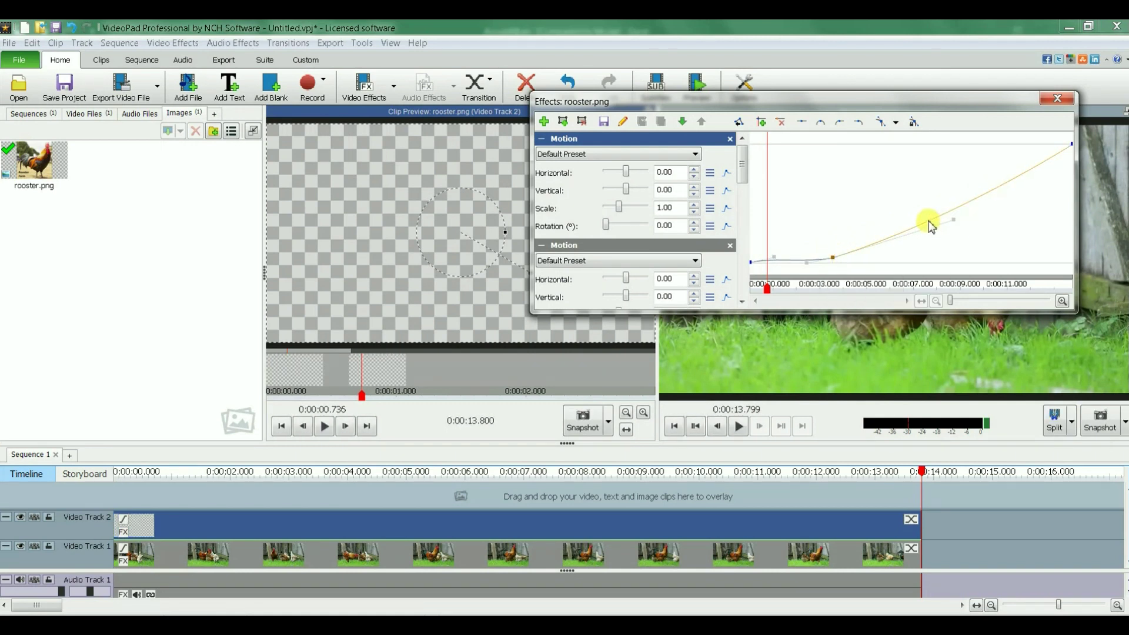
Step: Add keyframes raising the curve's middle and upper part into a smooth S-shape
{"action": "left_click_drag", "start_coordinate": [929, 222], "coordinate": [883, 192]}
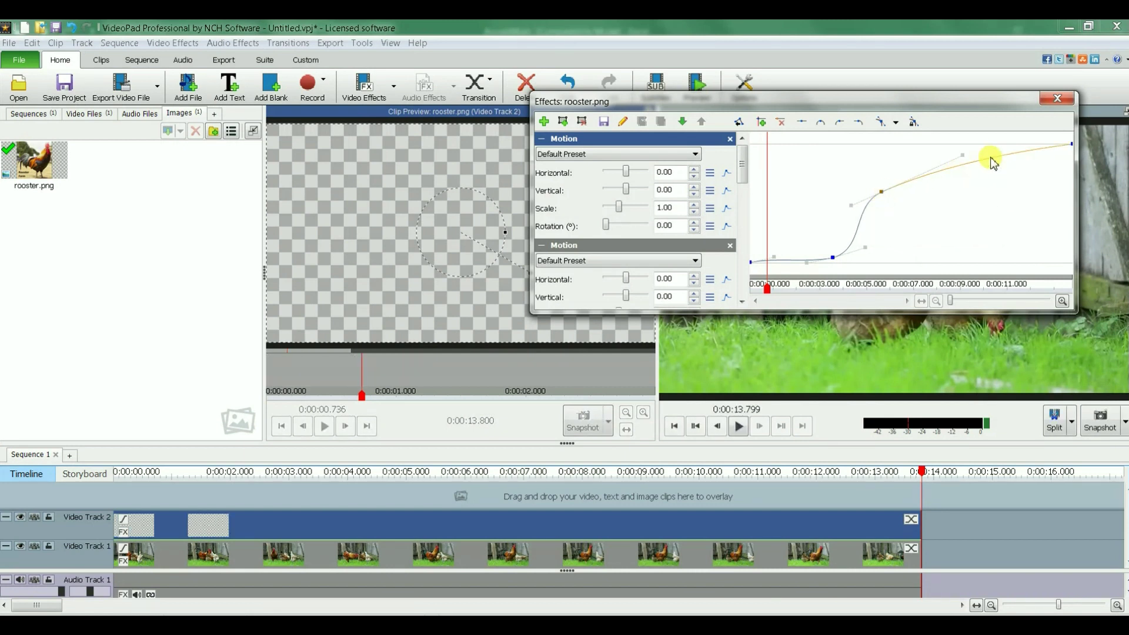
{"action": "left_click_drag", "start_coordinate": [990, 156], "coordinate": [1014, 176]}
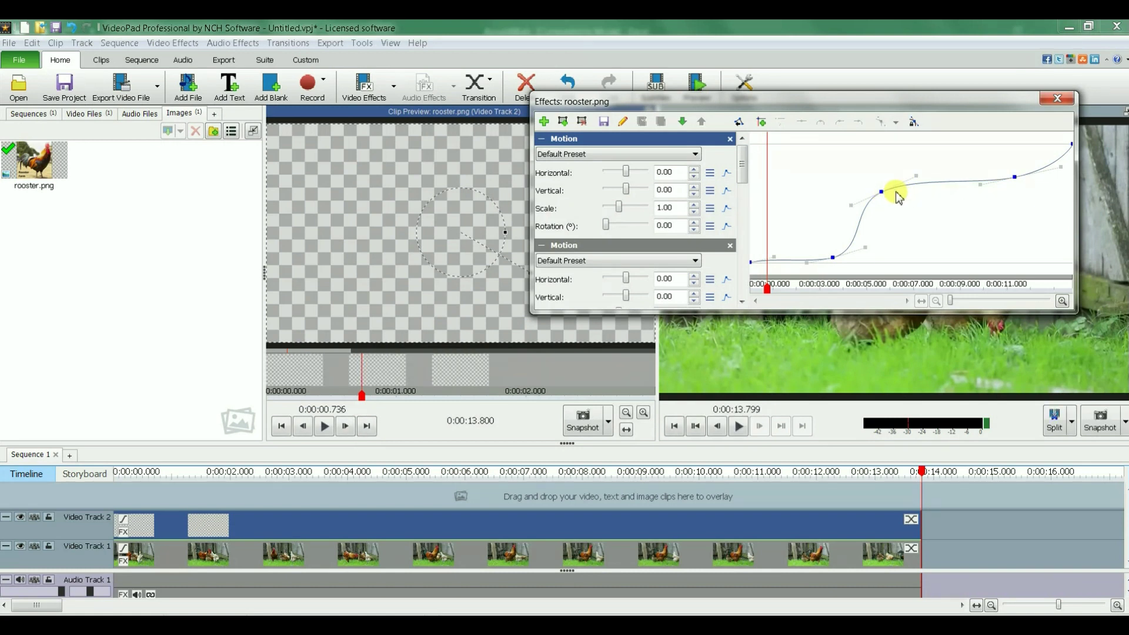
{"action": "left_click_drag", "start_coordinate": [881, 192], "coordinate": [899, 192]}
{"action": "left_click", "coordinate": [770, 292]}
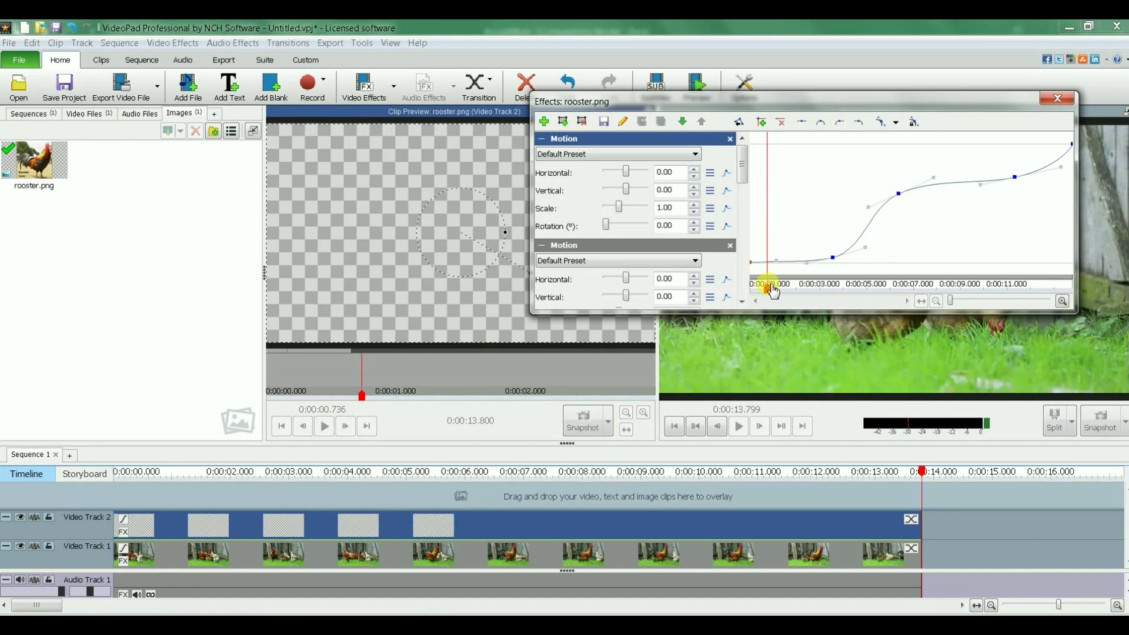
{"action": "mouse_move", "coordinate": [767, 288]}
{"action": "left_mouse_down"}
{"action": "mouse_move", "coordinate": [799, 294]}
{"action": "mouse_move", "coordinate": [767, 294]}
{"action": "left_mouse_up"}
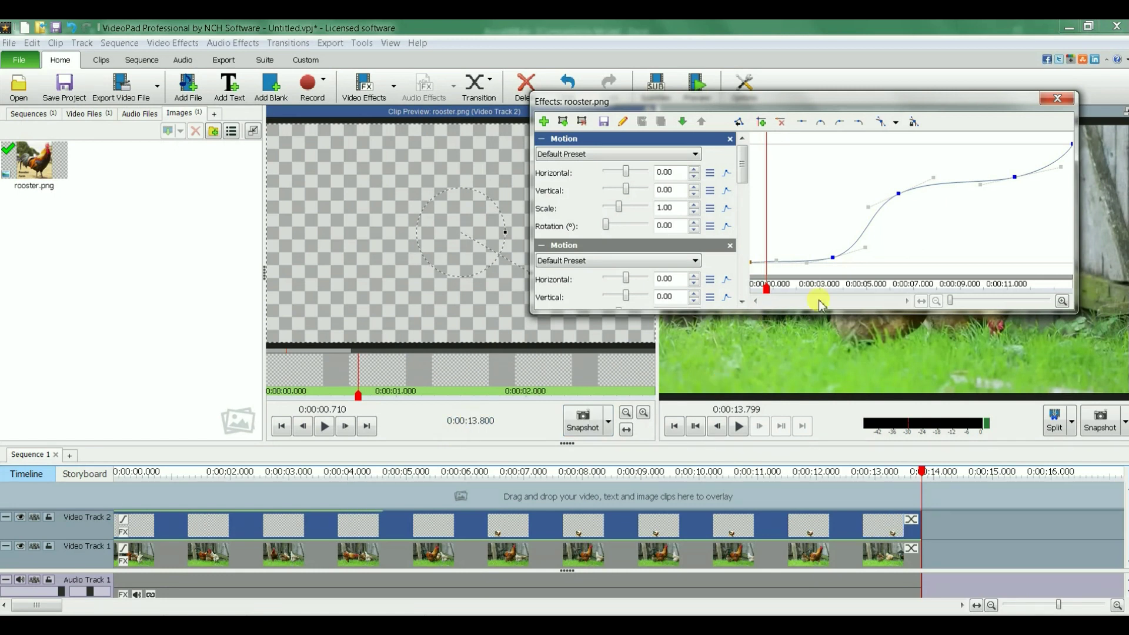
Step: Preview the rooster's position along the S-curve up to about 5.5 seconds, then close the Effects dialog
{"action": "left_click_drag", "start_coordinate": [767, 296], "coordinate": [883, 290]}
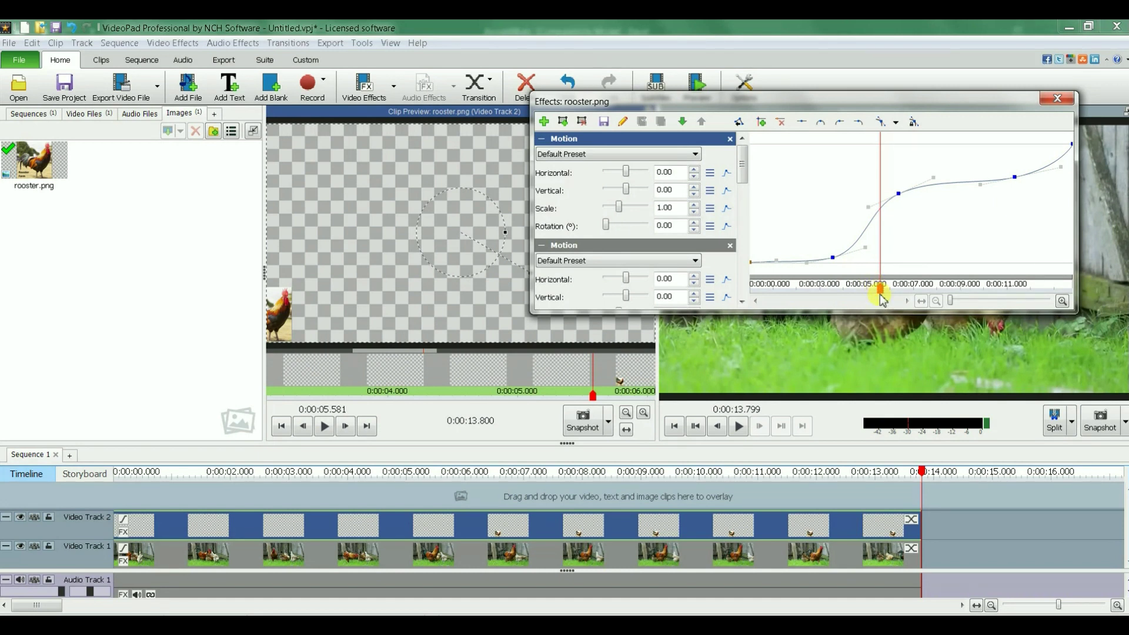
{"action": "left_click_drag", "start_coordinate": [880, 288], "coordinate": [1073, 295]}
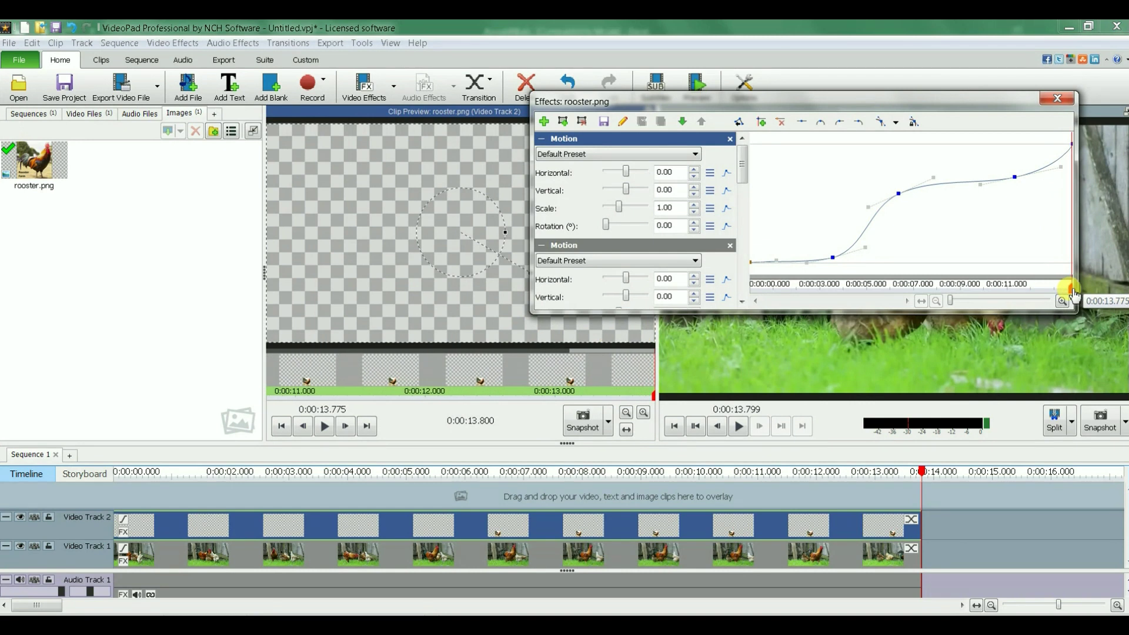
{"action": "left_click", "coordinate": [1058, 99]}
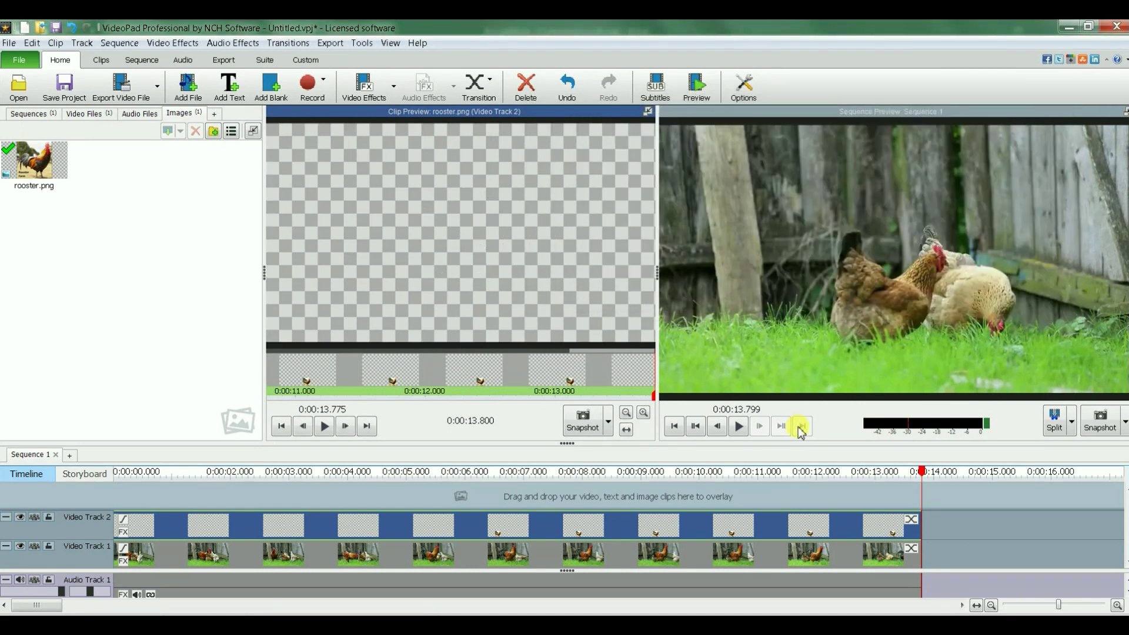
{"action": "left_click", "coordinate": [674, 427]}
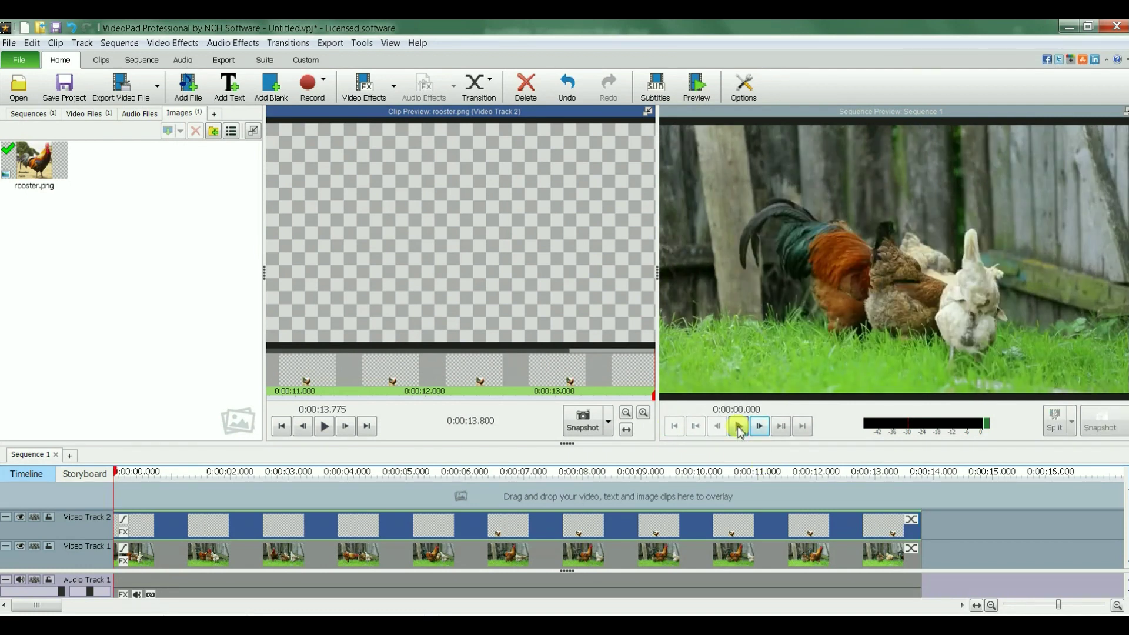
{"action": "left_click", "coordinate": [740, 433]}
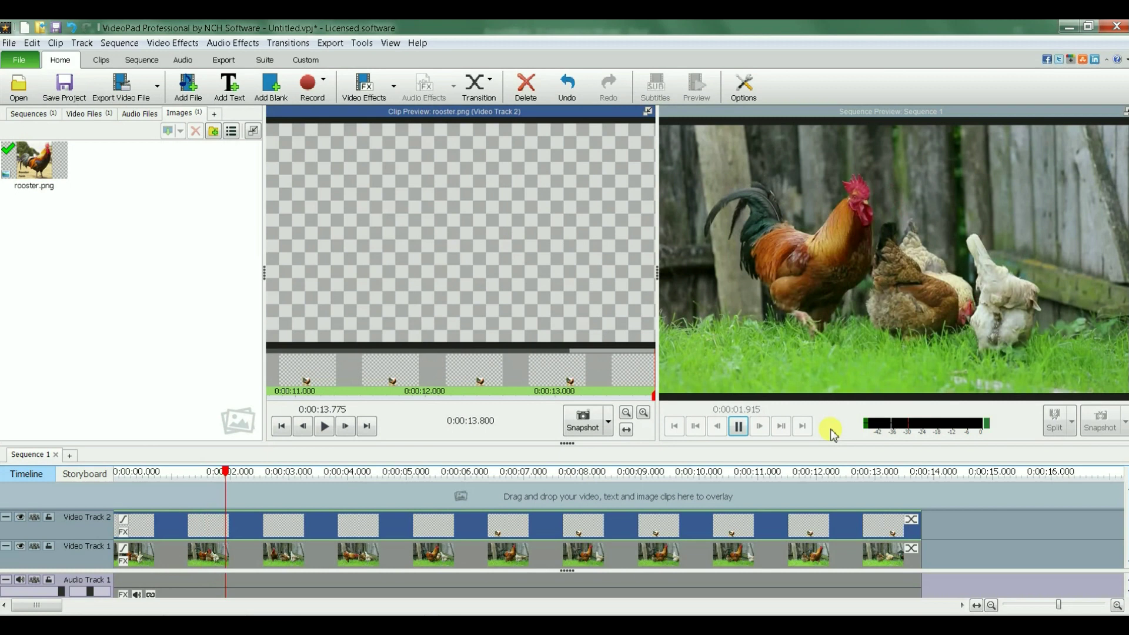